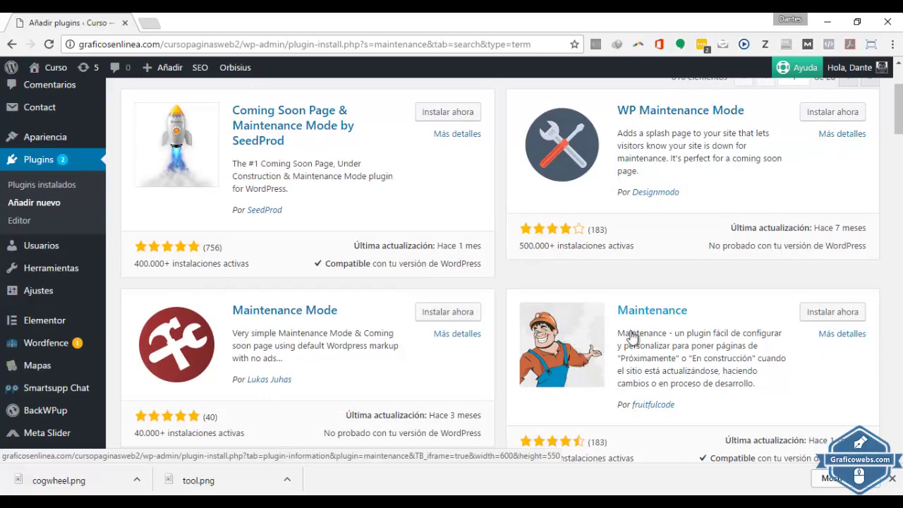
# Step: Install and activate the Maintenance plugin by fruitfulcode from the plugin search results
pyautogui.scroll(-1, 611, 363)
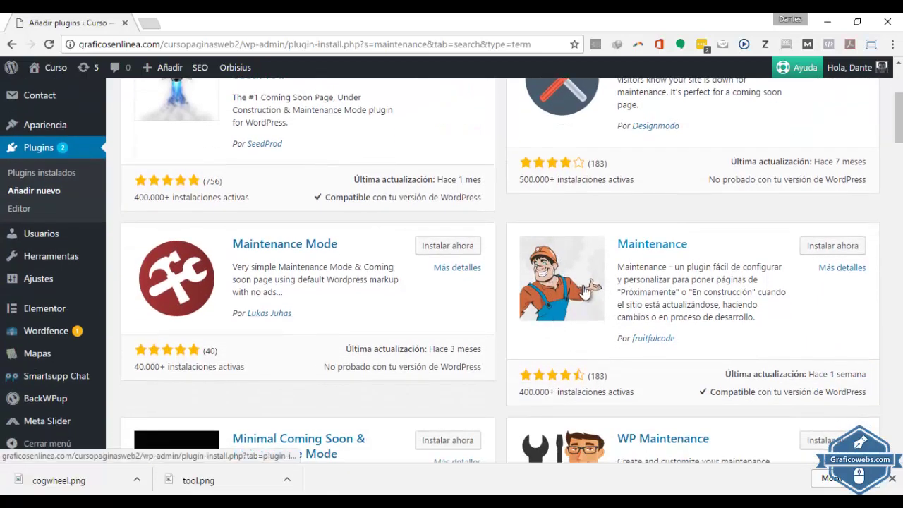
pyautogui.scroll(1, 585, 292)
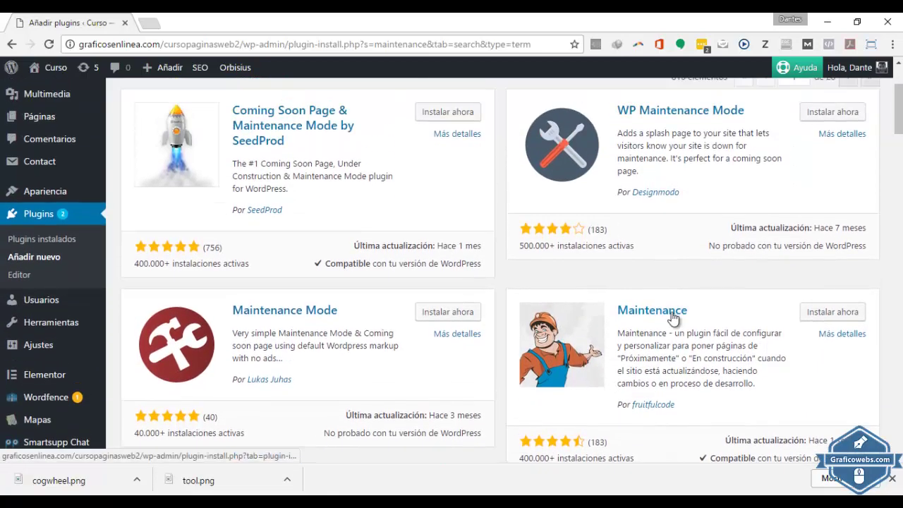
pyautogui.click(822, 319)
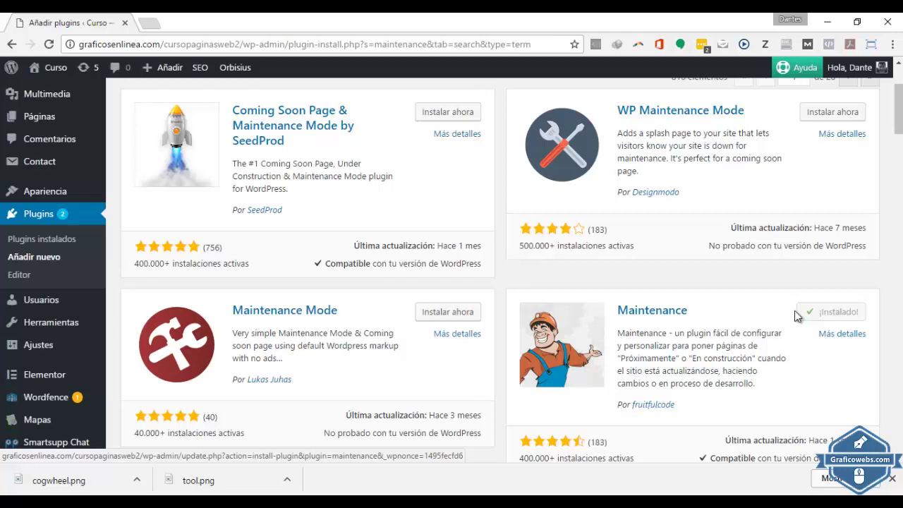
pyautogui.click(846, 317)
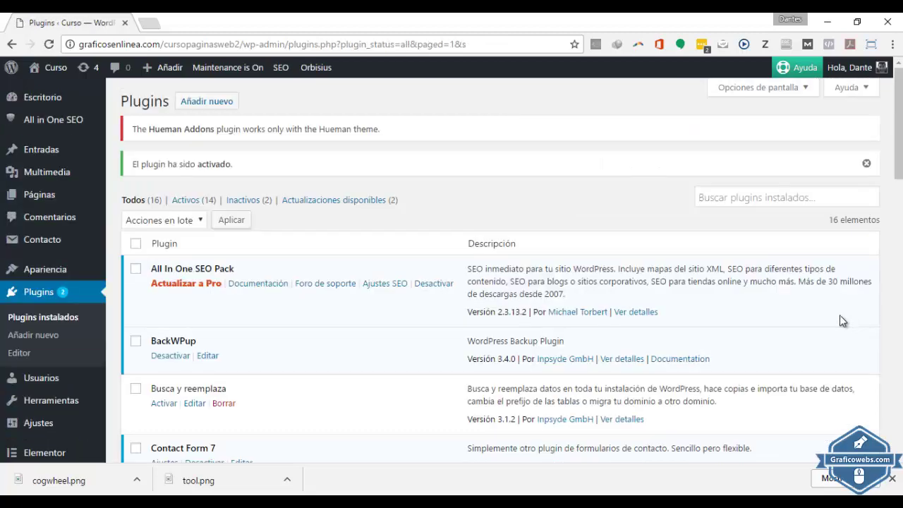
# Step: Open the Maintenance plugin's settings page in a new browser tab and switch to it
pyautogui.scroll(-7, 401, 400)
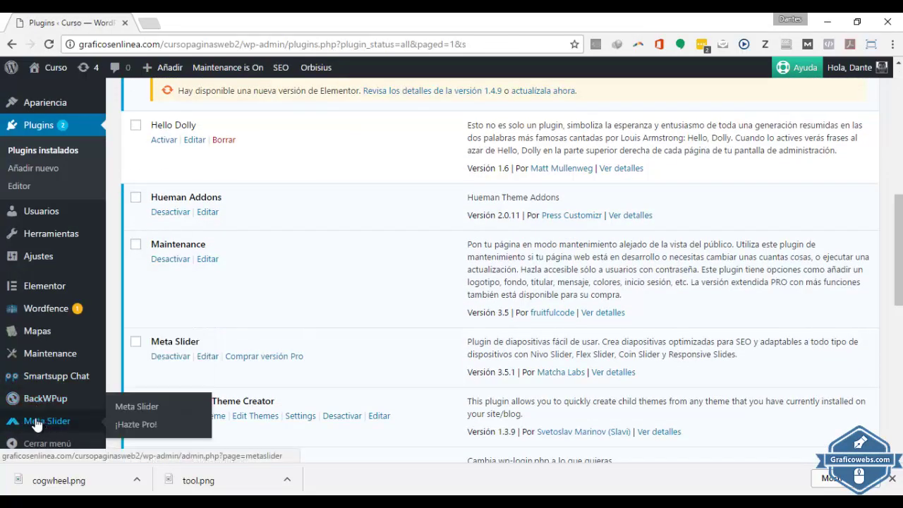
pyautogui.middleClick(53, 358)
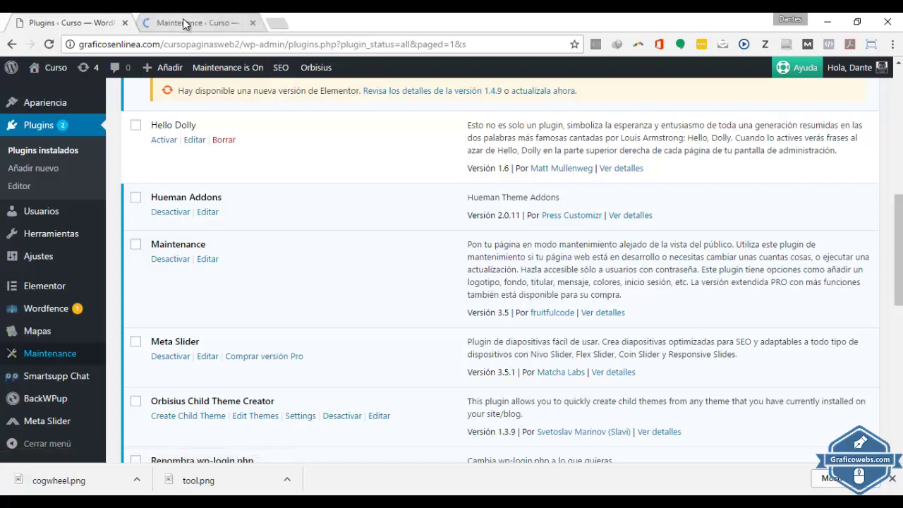
pyautogui.click(183, 19)
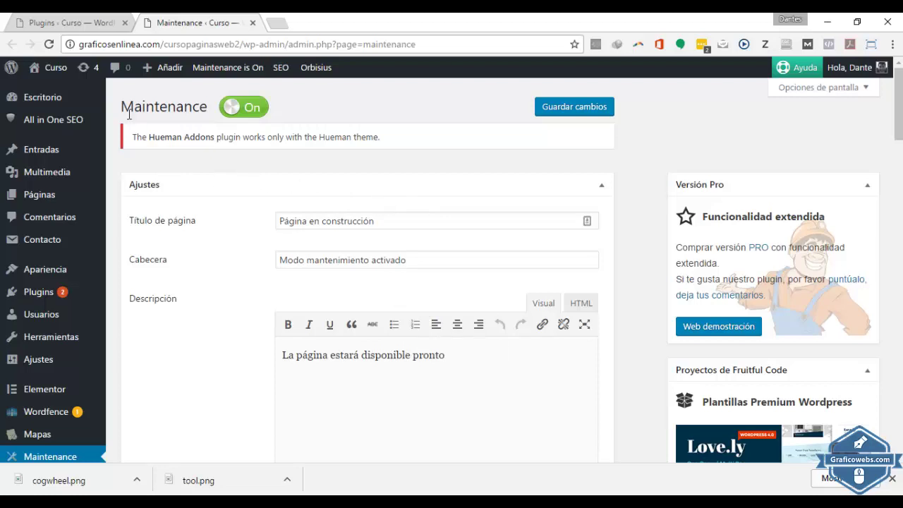
# Step: Open the site's front page in a separate tab and check how it looks while logged in
pyautogui.middleClick(63, 71)
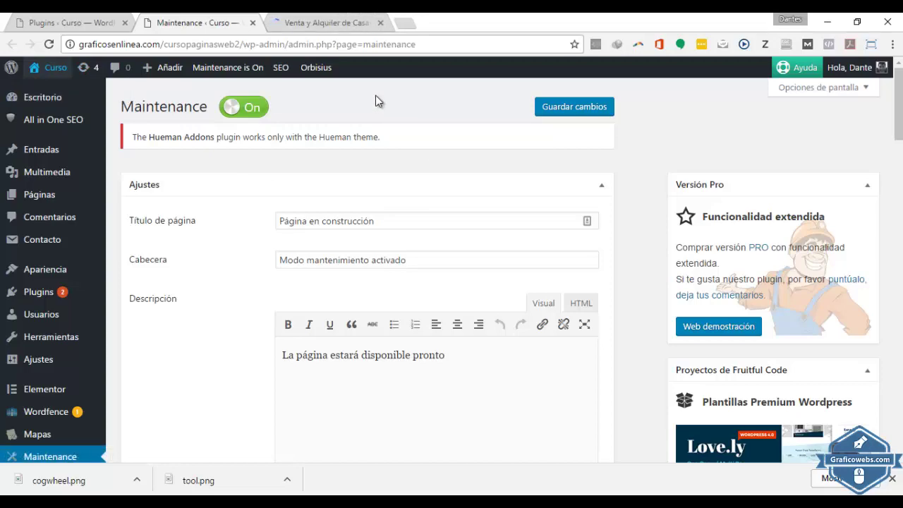
pyautogui.click(328, 22)
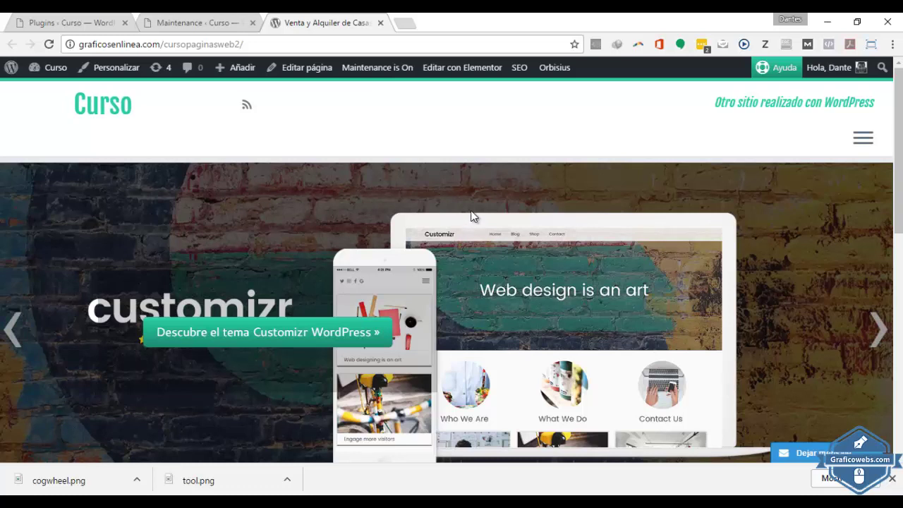
pyautogui.moveTo(834, 76)
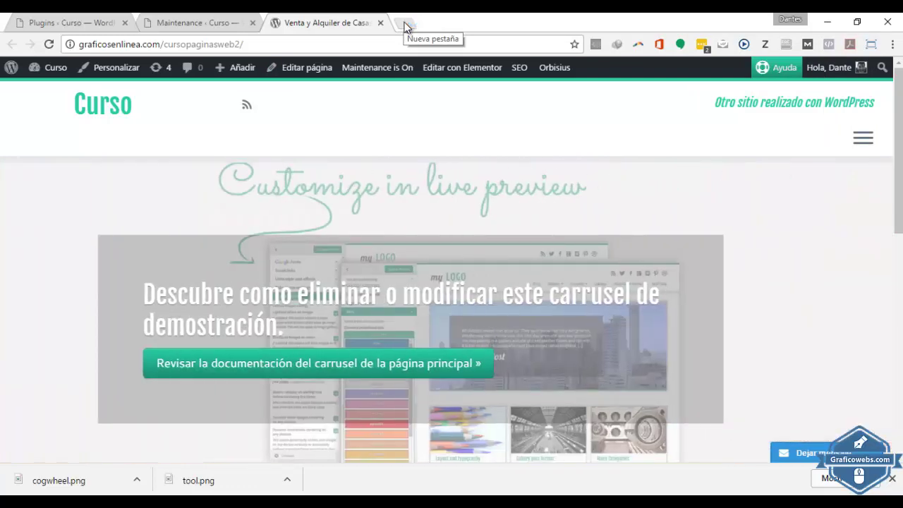
# Step: Open a new incognito browser window for viewing the site as a logged-out visitor
pyautogui.click(406, 26)
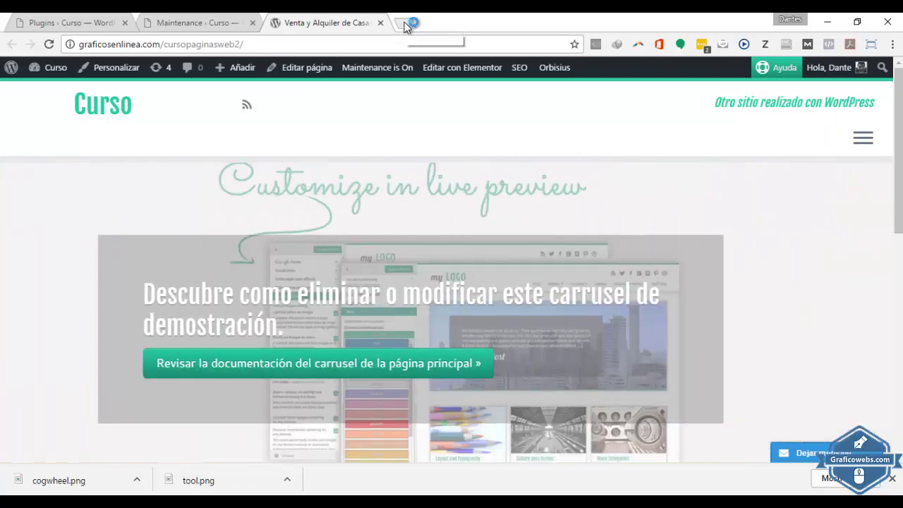
pyautogui.click(321, 25)
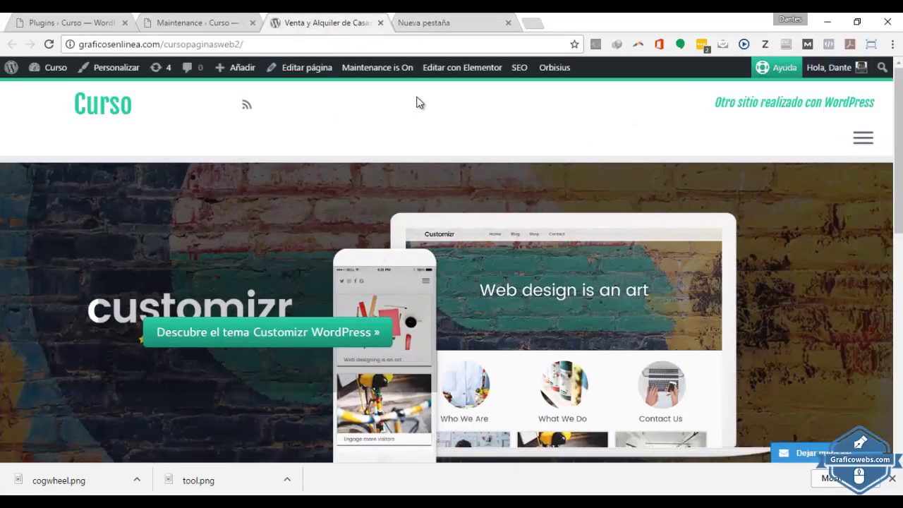
pyautogui.click(435, 25)
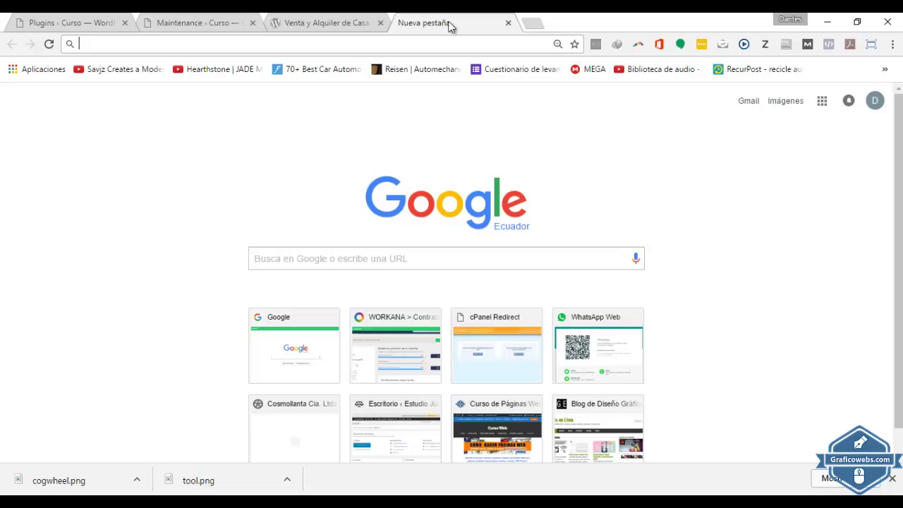
pyautogui.click(893, 44)
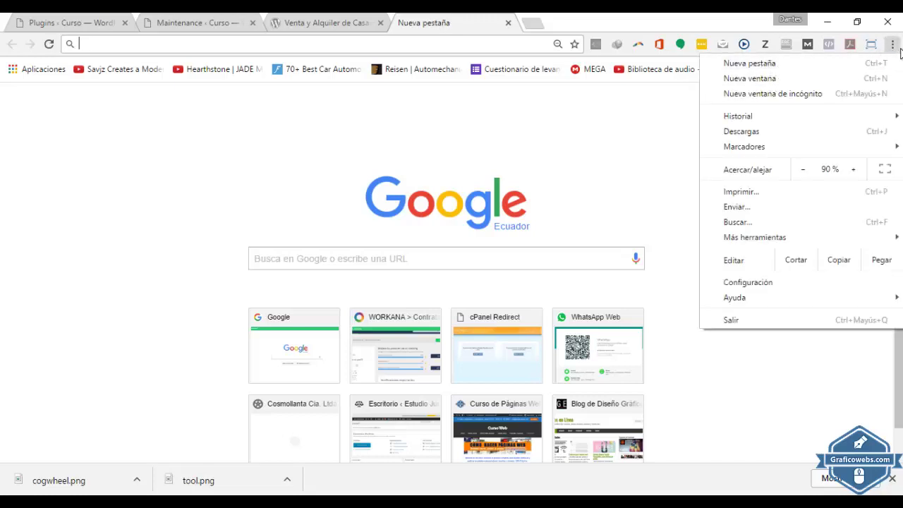
pyautogui.click(766, 97)
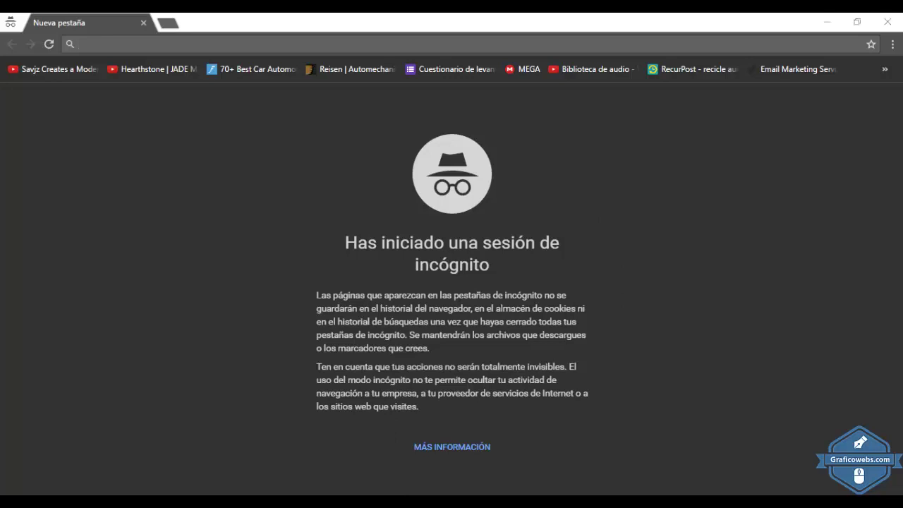
# Step: Return to the regular browser window and copy the web address of the site's front page
pyautogui.moveTo(406, 505)
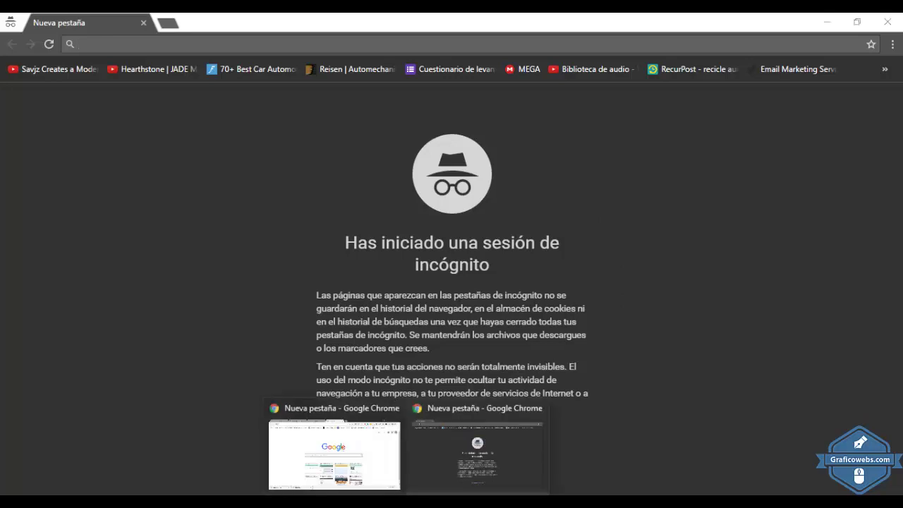
pyautogui.click(359, 452)
pyautogui.click(316, 21)
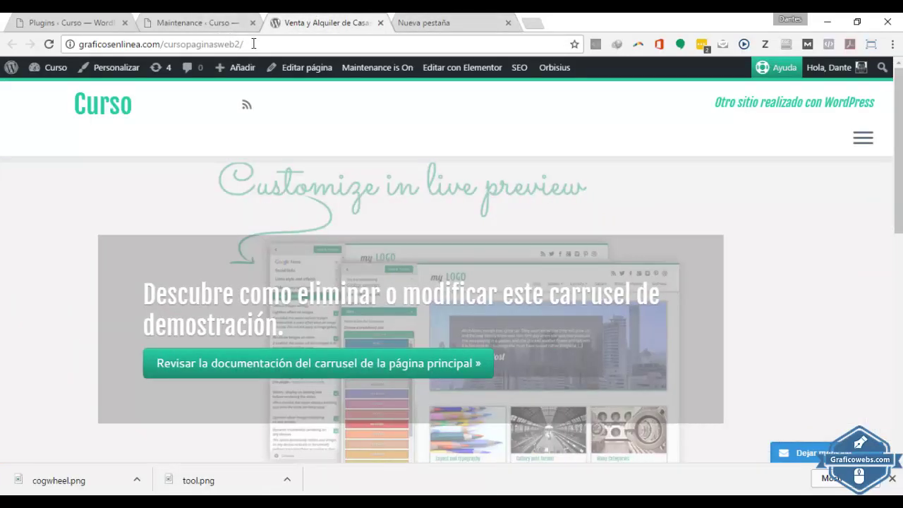
pyautogui.moveTo(247, 44); pyautogui.dragTo(78, 50)
pyautogui.rightClick(85, 47)
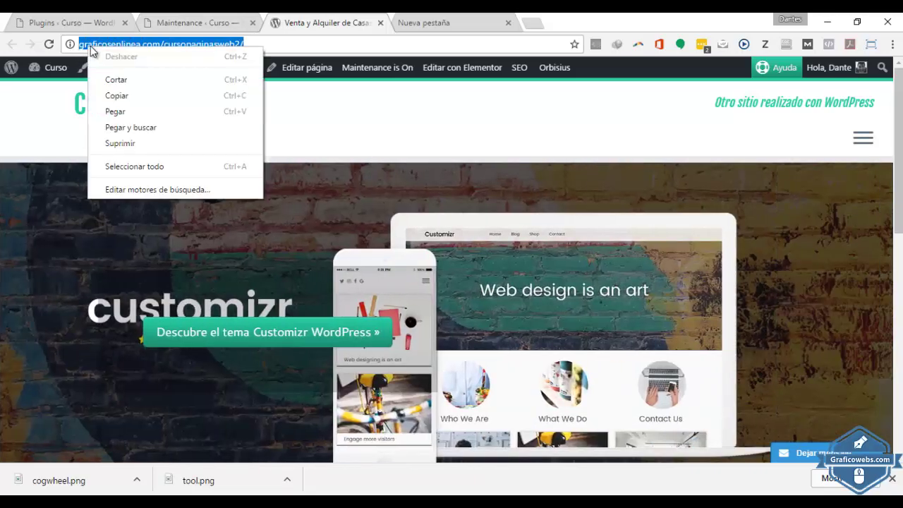
pyautogui.click(128, 94)
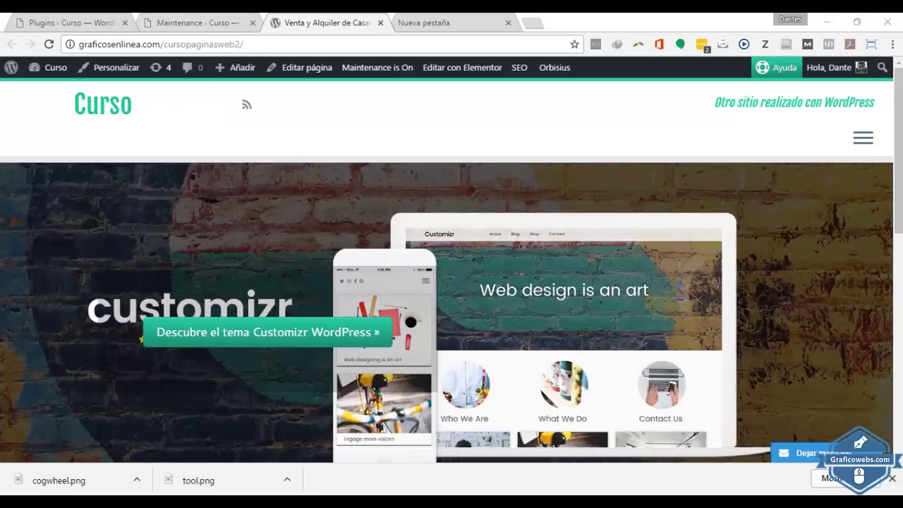
# Step: Load the copied address in the incognito window and reveal, then hide, the maintenance page's login form
pyautogui.click(454, 450)
pyautogui.rightClick(95, 44)
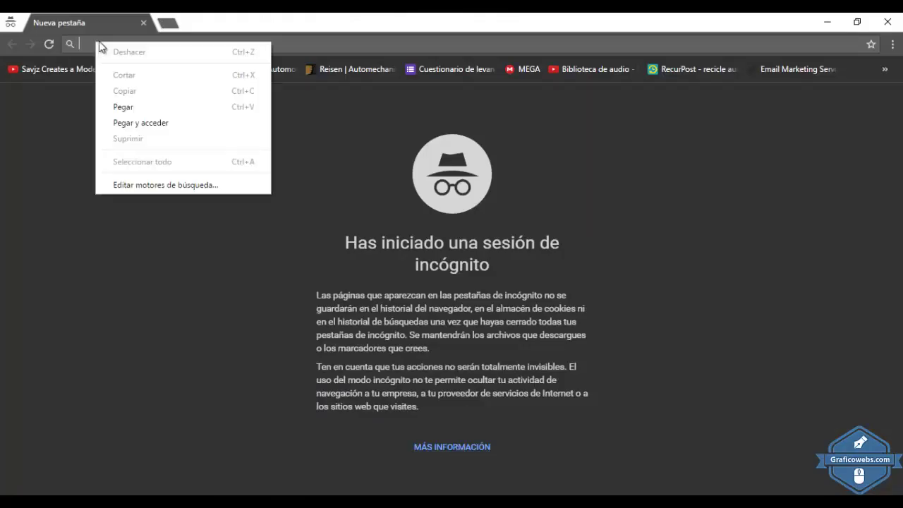
pyautogui.click(126, 107)
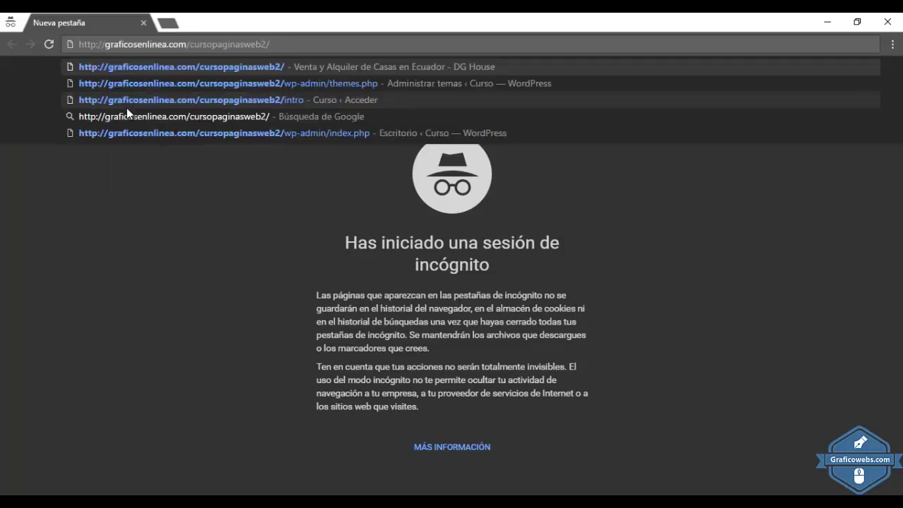
pyautogui.press('Return')
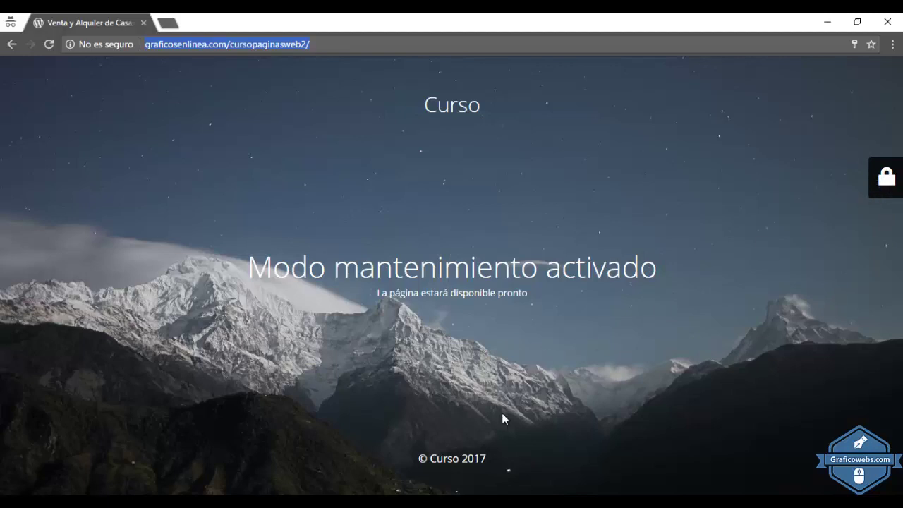
pyautogui.click(887, 178)
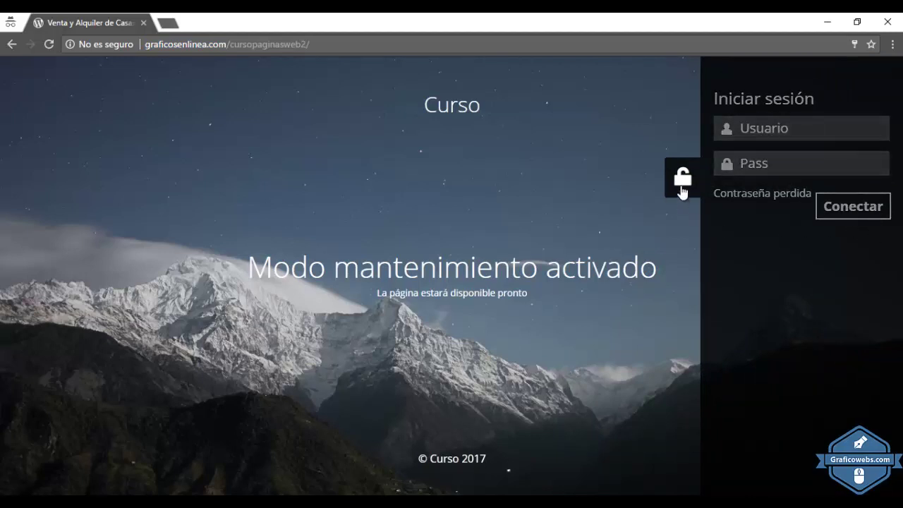
pyautogui.click(683, 180)
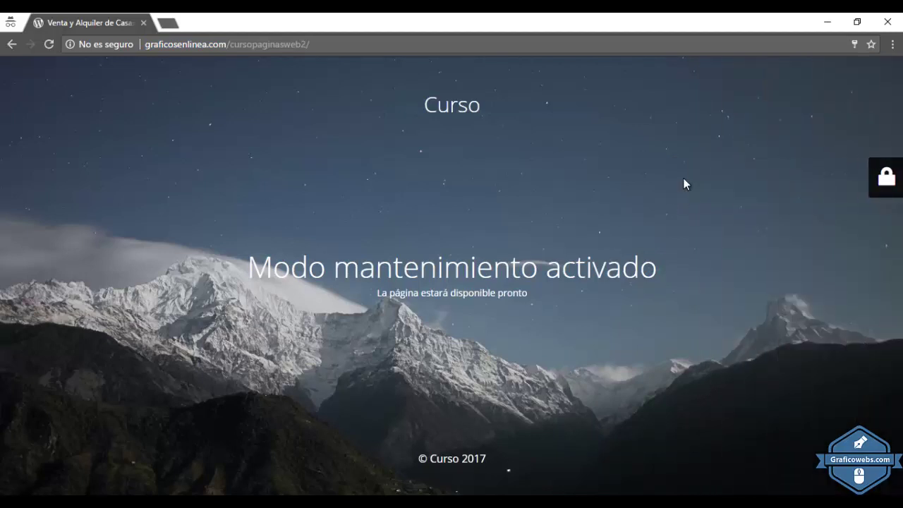
# Step: Compare the Maintenance settings in the regular window with the public maintenance page, ending on the settings
pyautogui.moveTo(406, 503)
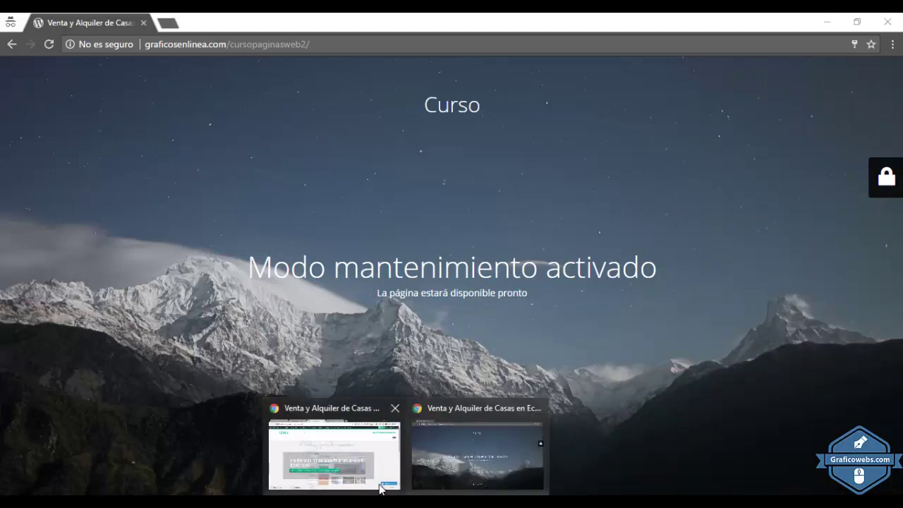
pyautogui.click(333, 439)
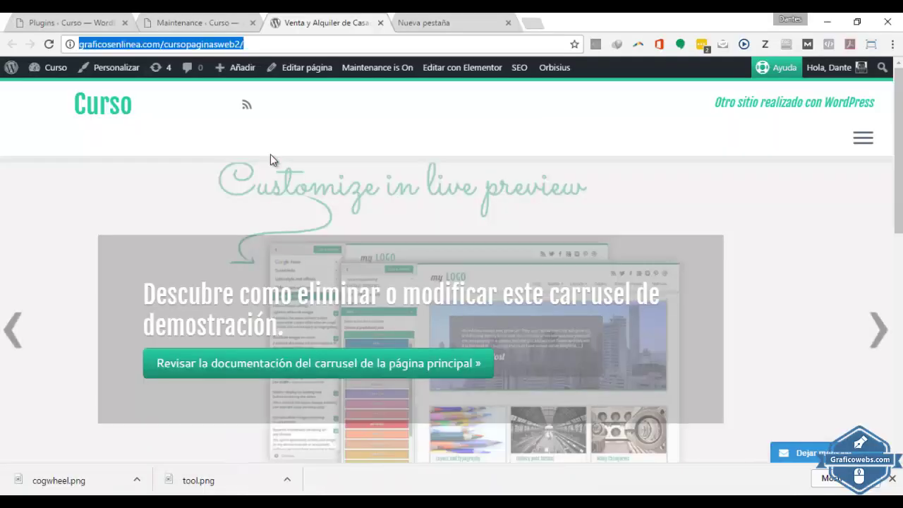
pyautogui.click(178, 24)
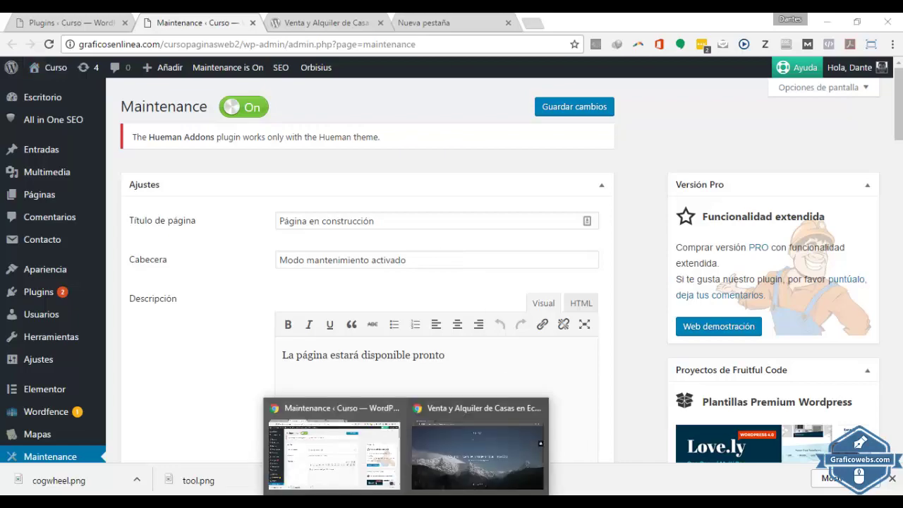
pyautogui.click(458, 414)
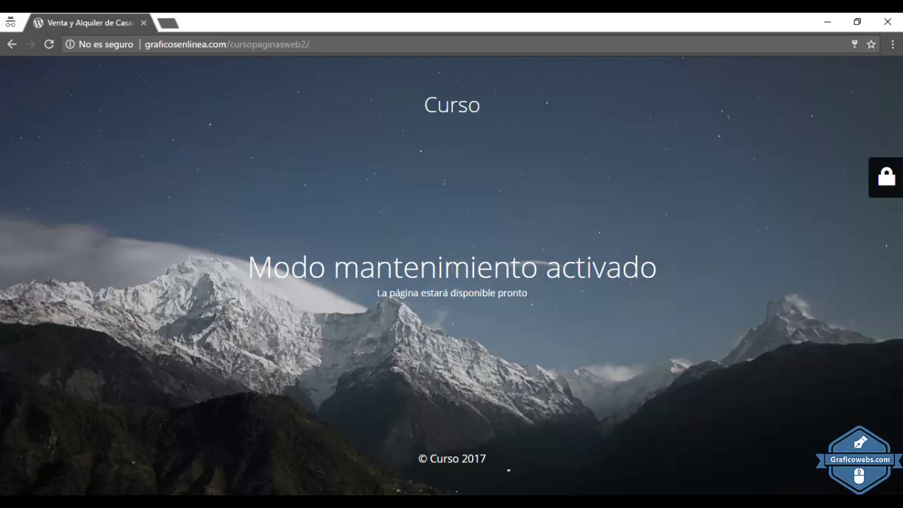
pyautogui.click(408, 503)
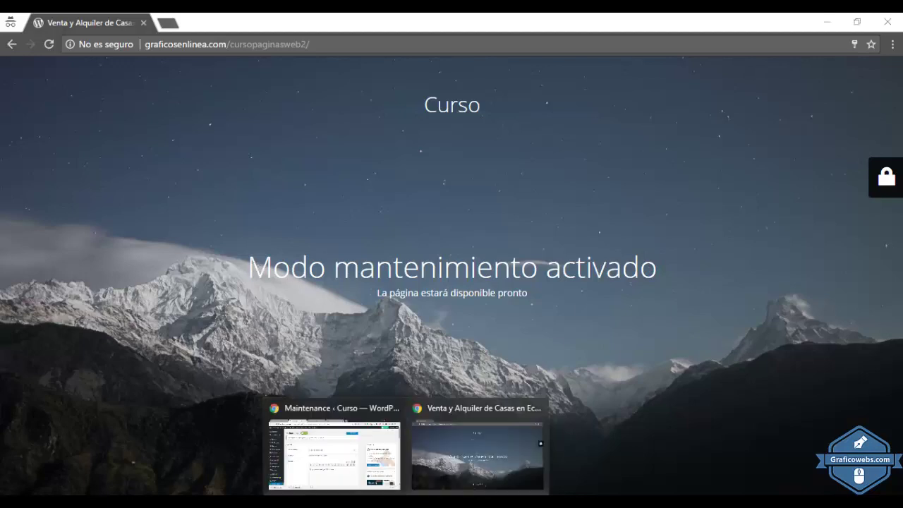
pyautogui.click(348, 455)
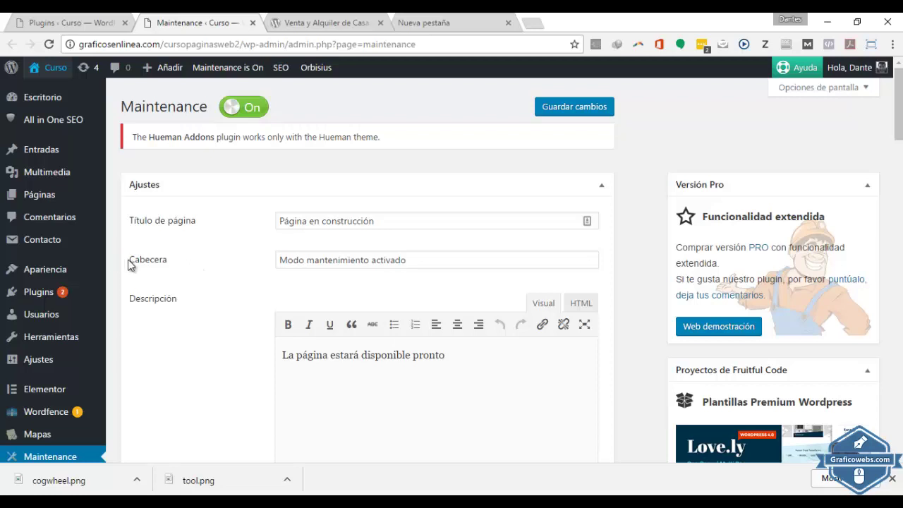
# Step: Replace the Cabecera text of the maintenance page with "Sitio web en construcción"
pyautogui.moveTo(422, 261); pyautogui.dragTo(268, 267)
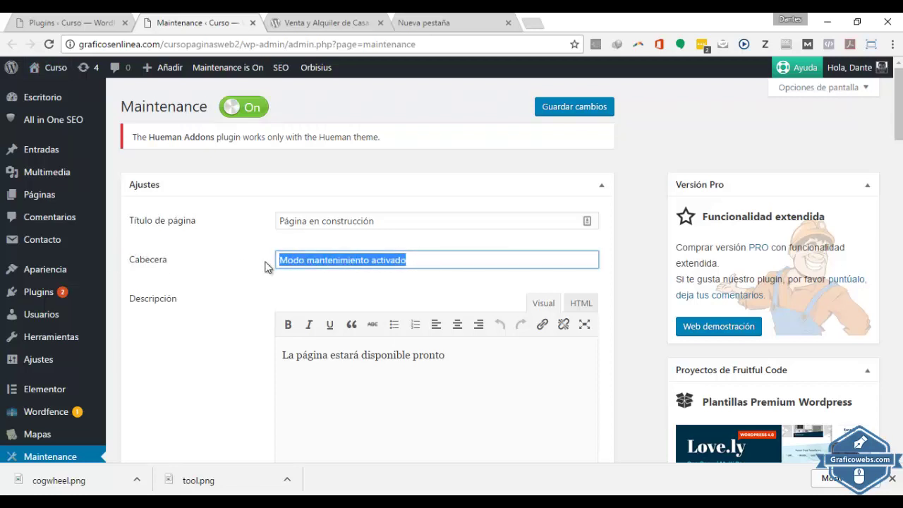
pyautogui.write('Sitio')
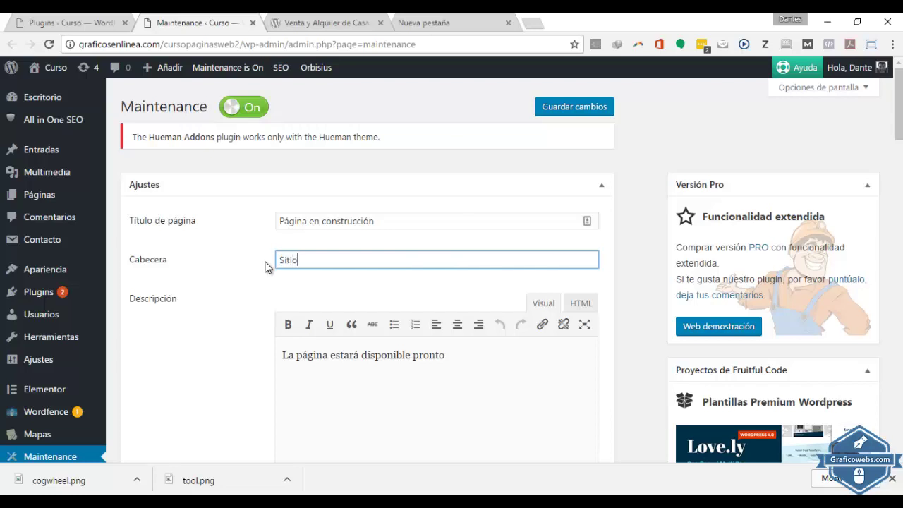
pyautogui.write(' web en construcción')
# Step: Extend the maintenance page's description after "pronto." with "Hasta mientras puedes visitar nuestra otra website mipagina.com"
pyautogui.click(459, 357)
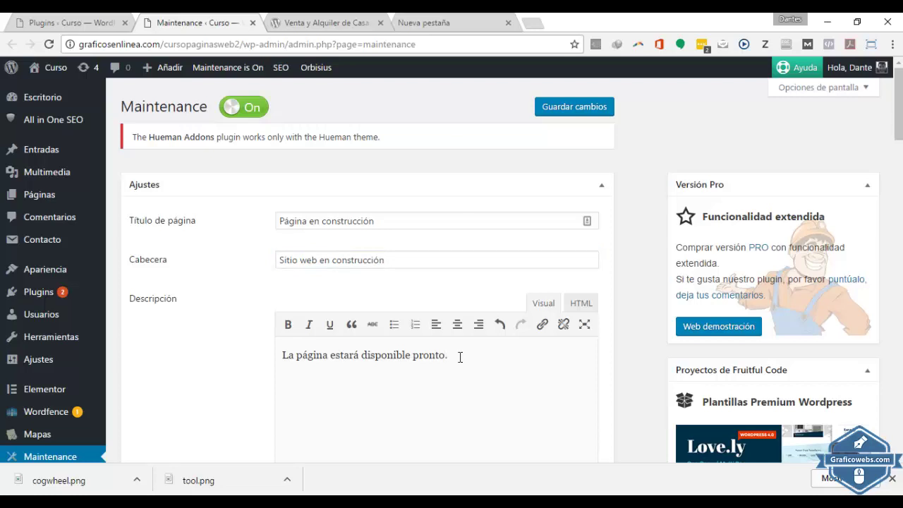
pyautogui.write('Hasta mient')
pyautogui.write('ras puedes v')
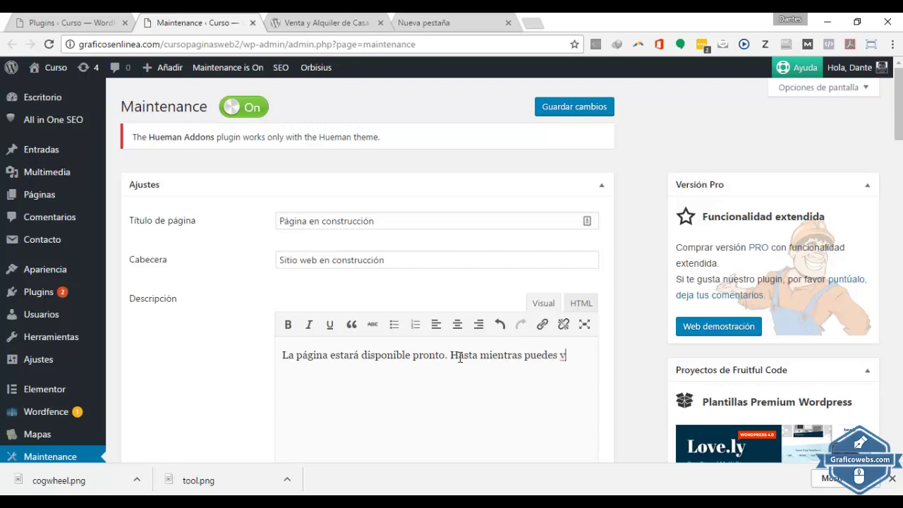
pyautogui.write('isitar nuestra otra w')
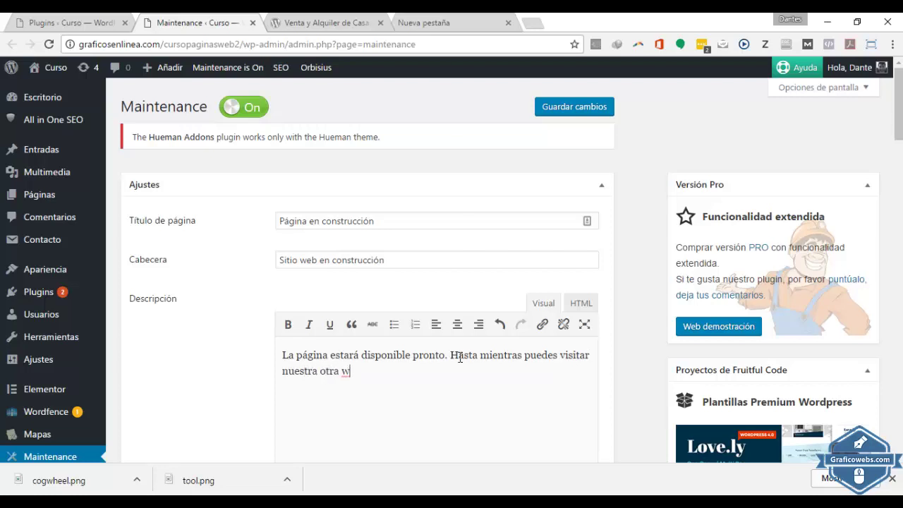
pyautogui.write('ebsite mipagina.')
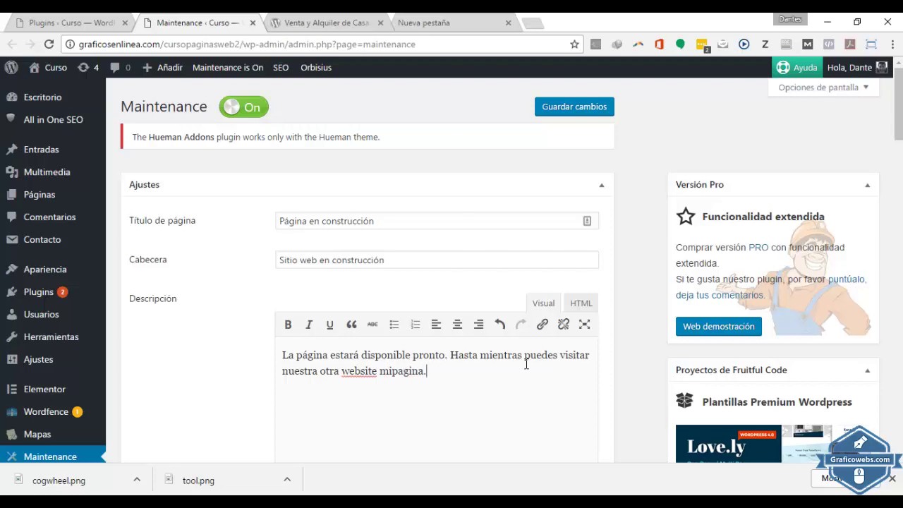
pyautogui.write('com')
pyautogui.moveTo(452, 371); pyautogui.dragTo(380, 371)
pyautogui.click(328, 22)
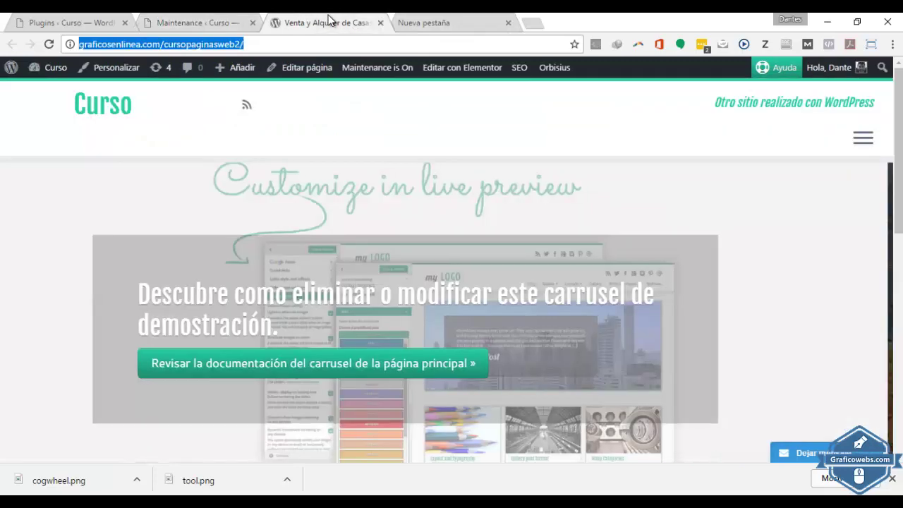
pyautogui.rightClick(230, 43)
pyautogui.click(269, 75)
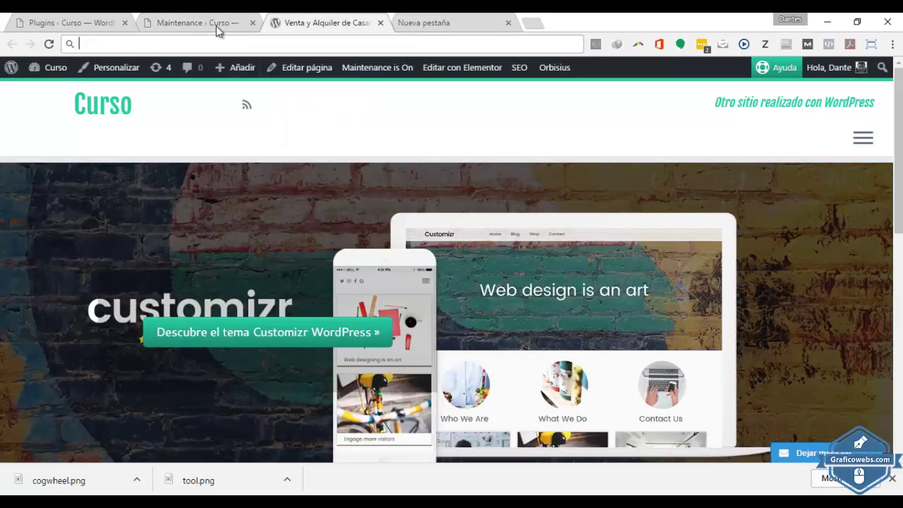
pyautogui.click(216, 26)
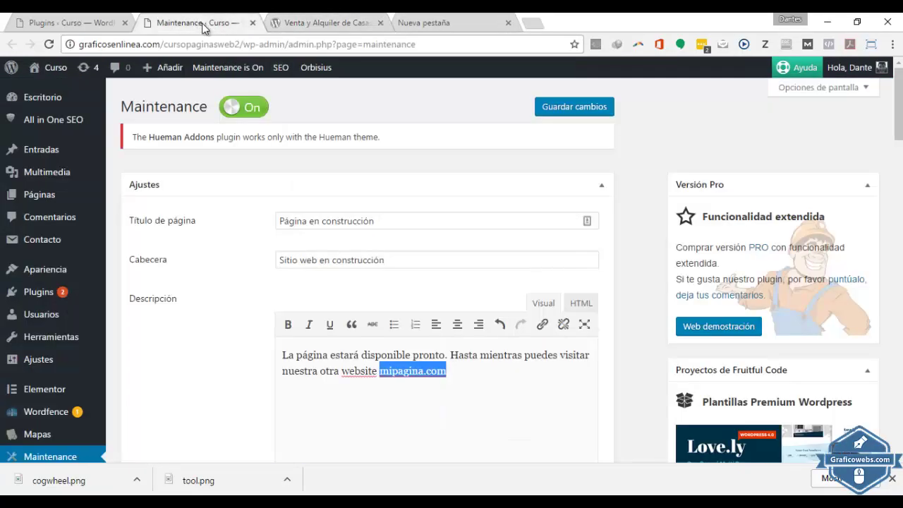
pyautogui.click(542, 326)
pyautogui.hotkey('ctrl', 'v')
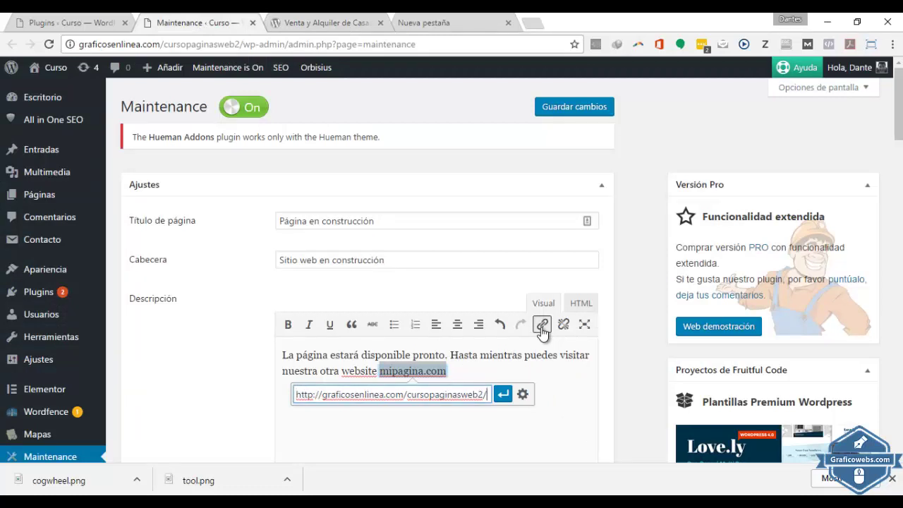
pyautogui.click(503, 395)
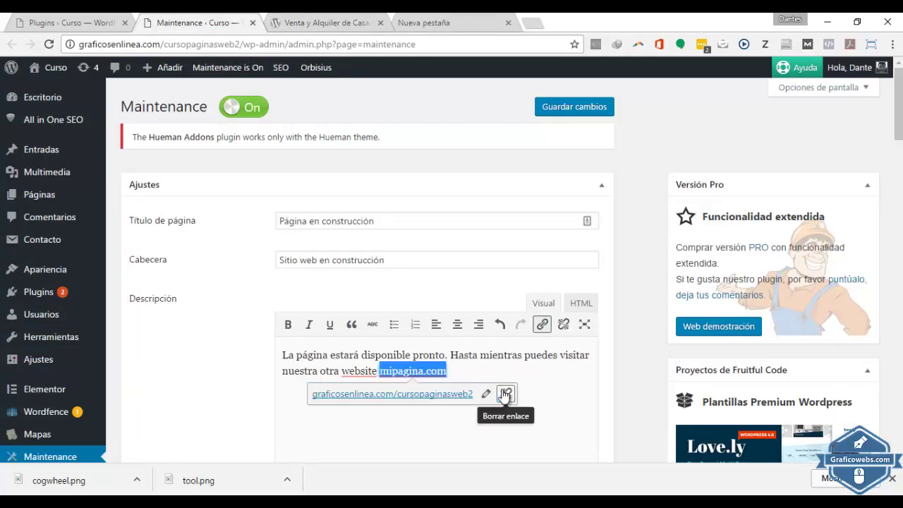
pyautogui.click(463, 371)
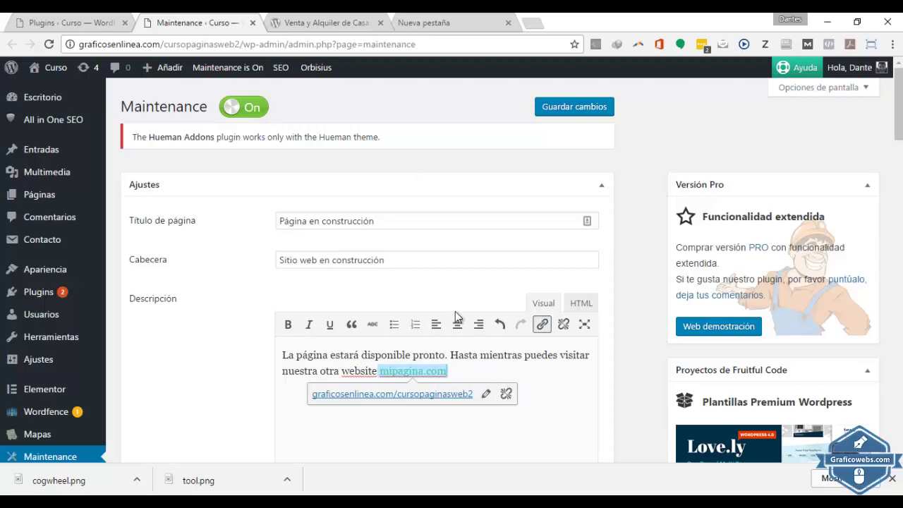
# Step: Change the maintenance page's footer text to "© All Rights reserved"
pyautogui.scroll(-1, 564, 371)
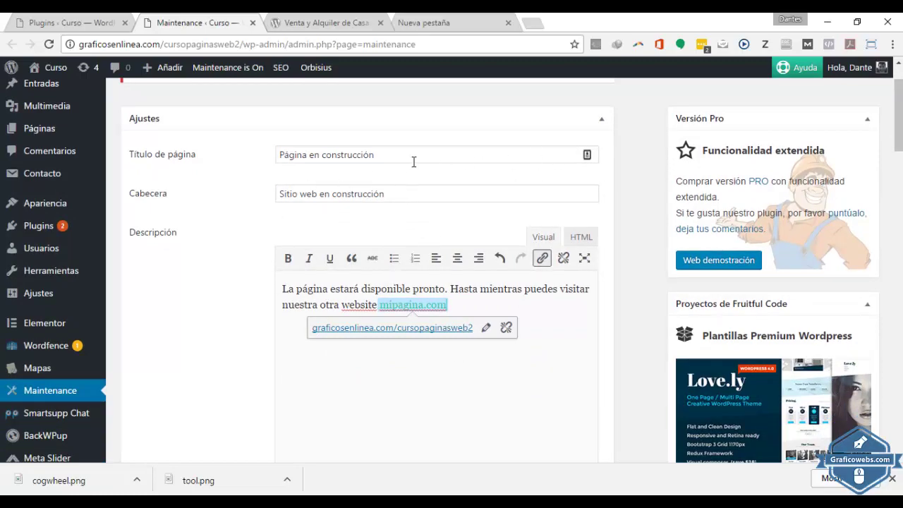
pyautogui.scroll(-4, 407, 416)
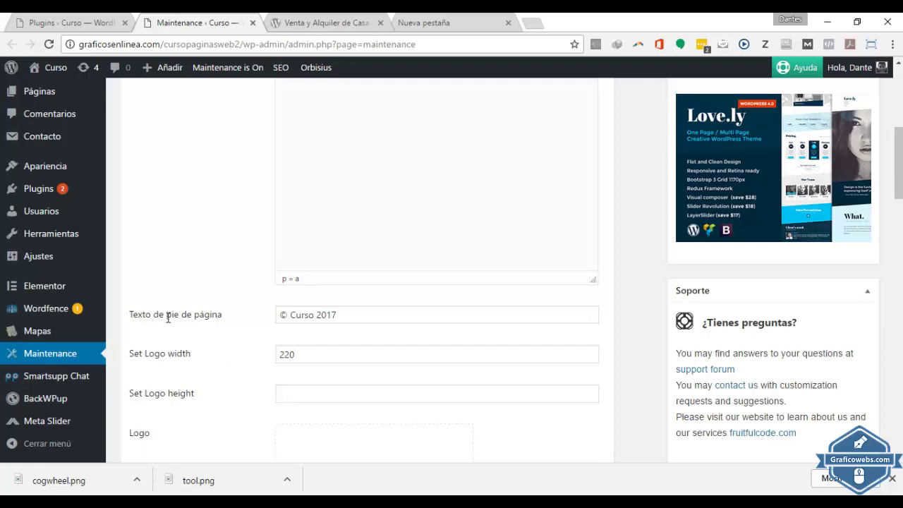
pyautogui.click(341, 315)
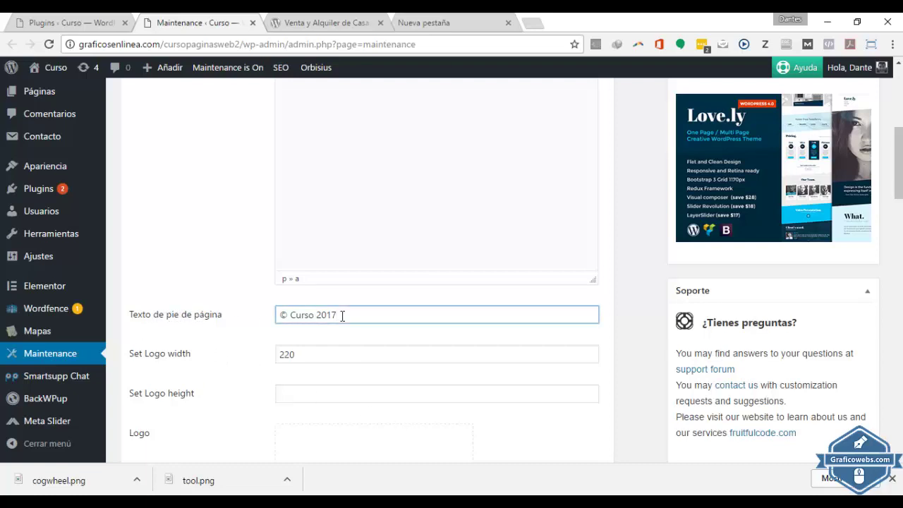
pyautogui.press('BackSpace')
pyautogui.press('BackSpace')
pyautogui.press('BackSpace')
pyautogui.press('BackSpace')
pyautogui.press('BackSpace')
pyautogui.write('All Rights reserved')
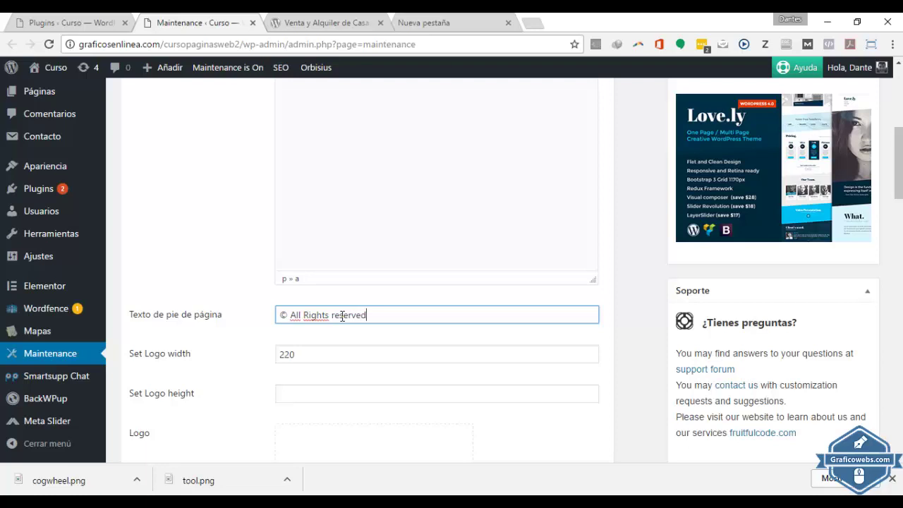
# Step: Examine the logo, retina logo, background image, colour and font settings of the maintenance page, dismissing the Facebook notification
pyautogui.scroll(-3, 331, 364)
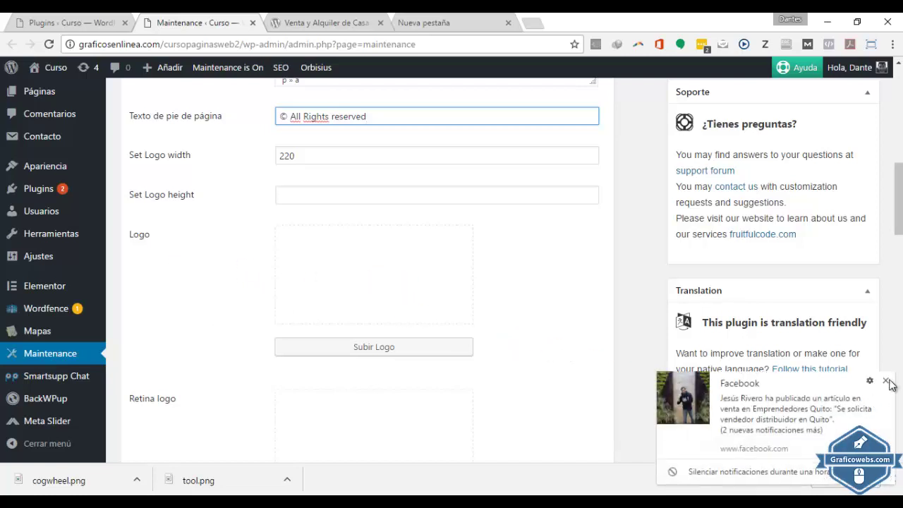
pyautogui.click(886, 380)
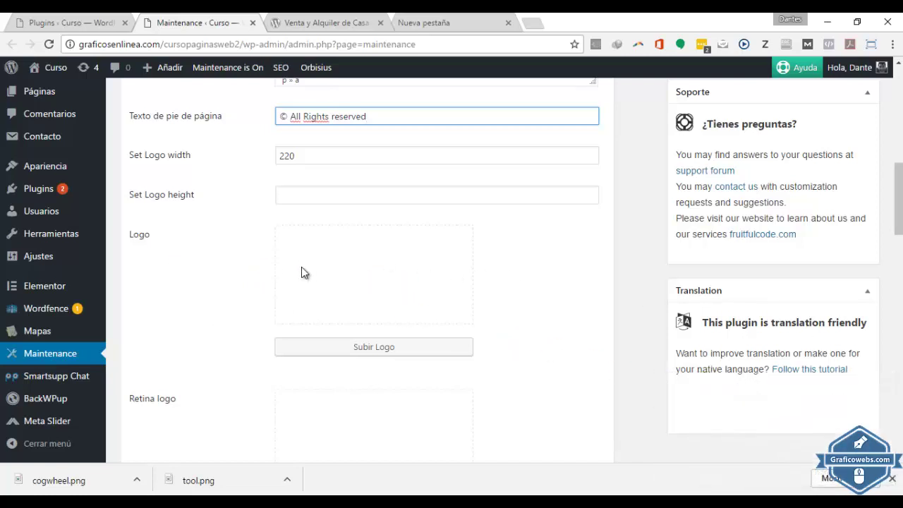
pyautogui.scroll(-2, 326, 311)
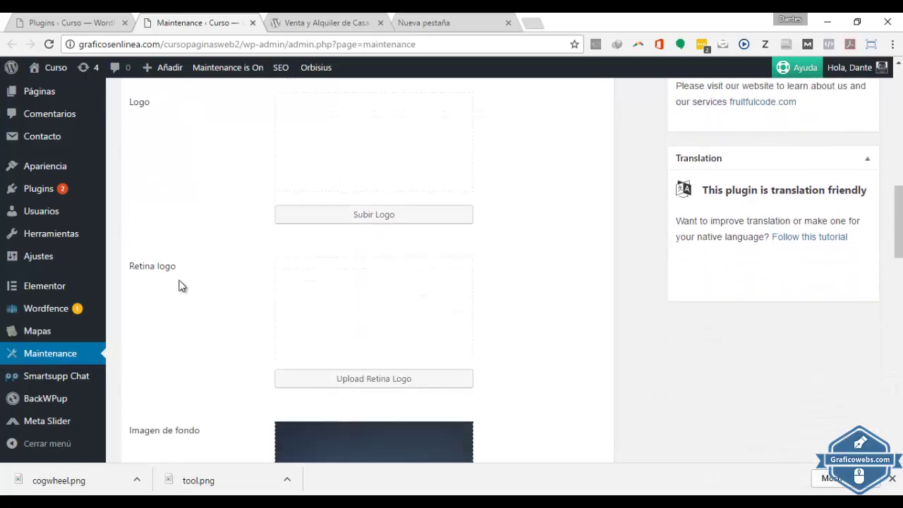
pyautogui.scroll(-2, 407, 325)
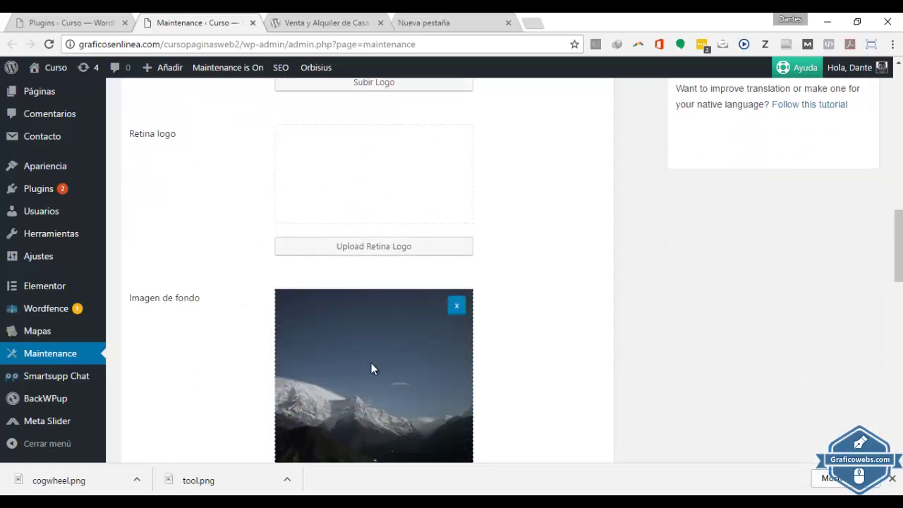
pyautogui.scroll(-1, 482, 364)
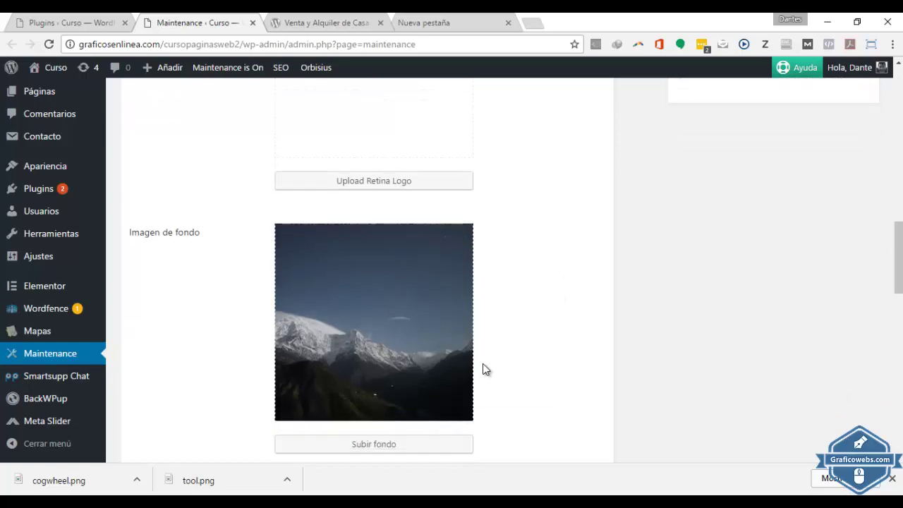
pyautogui.scroll(-3, 423, 320)
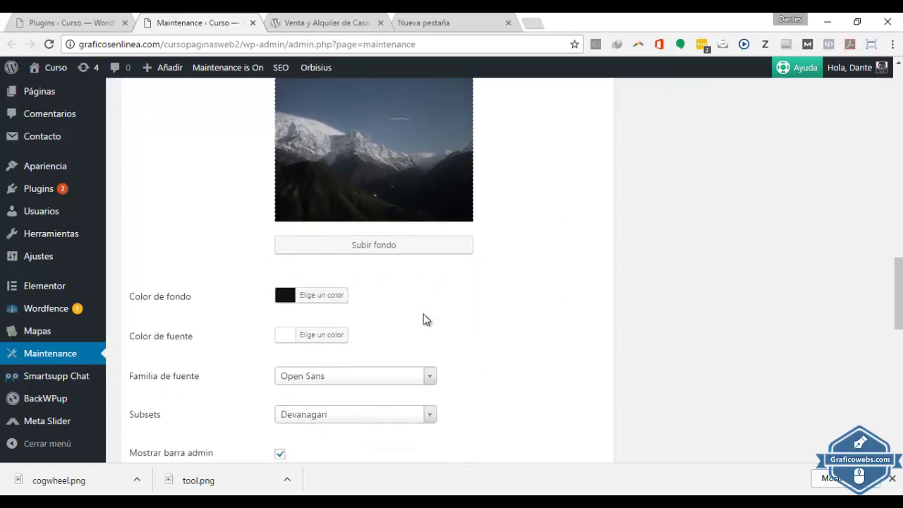
pyautogui.scroll(2, 482, 286)
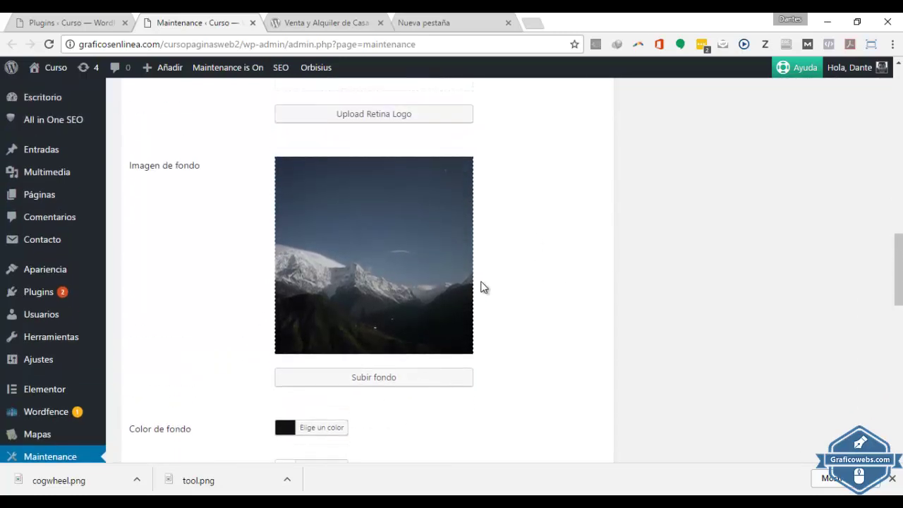
pyautogui.scroll(-1, 445, 385)
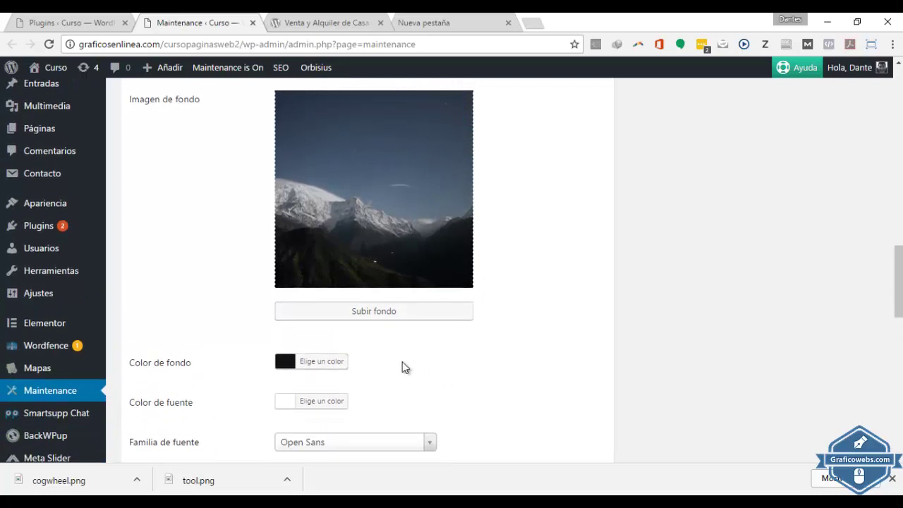
pyautogui.scroll(-1, 356, 377)
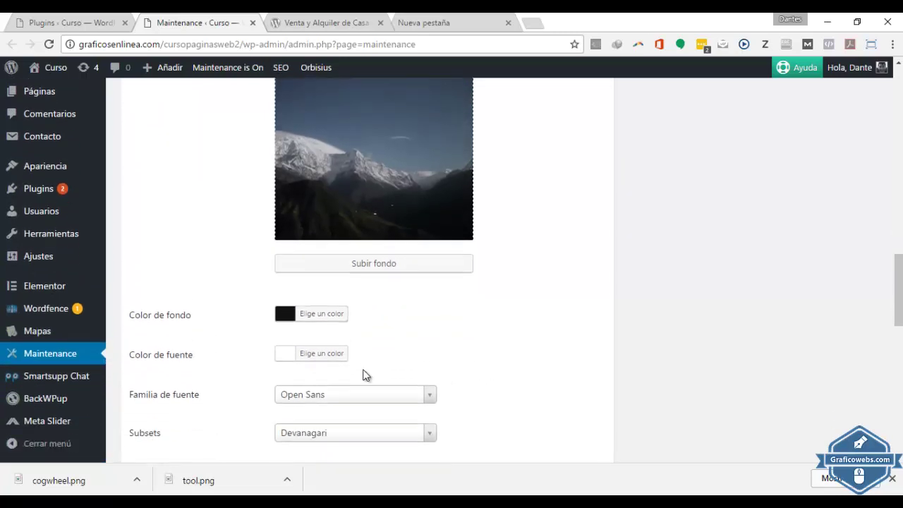
pyautogui.scroll(-1, 360, 327)
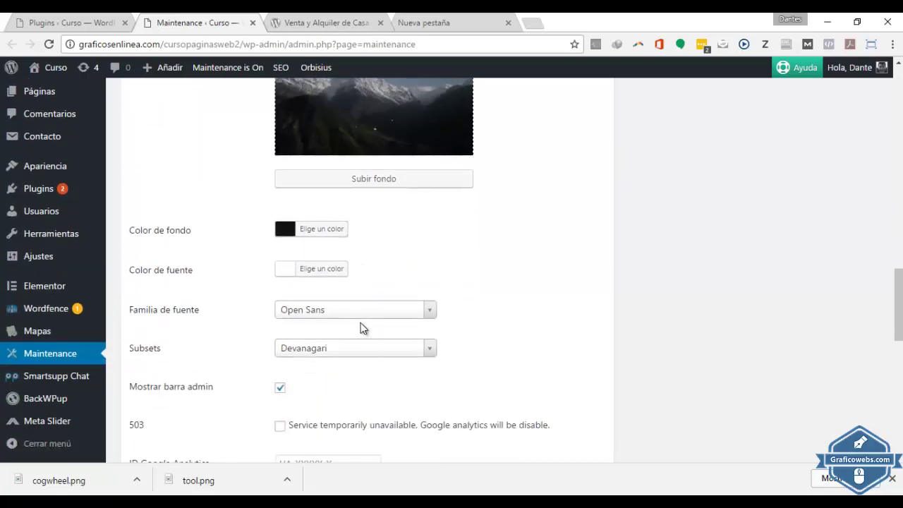
# Step: Replace the maintenance page's background image with the city street photo 11E20A0779.jpg from the media library
pyautogui.scroll(3, 361, 322)
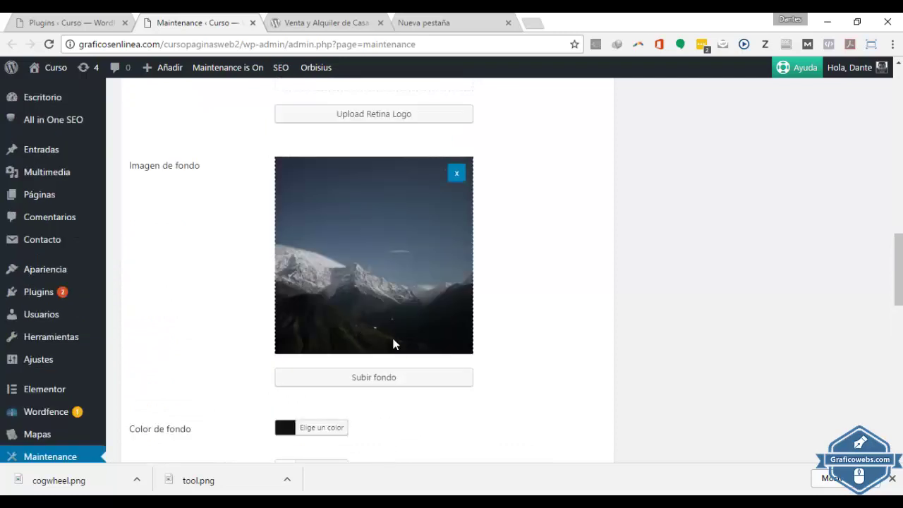
pyautogui.click(388, 370)
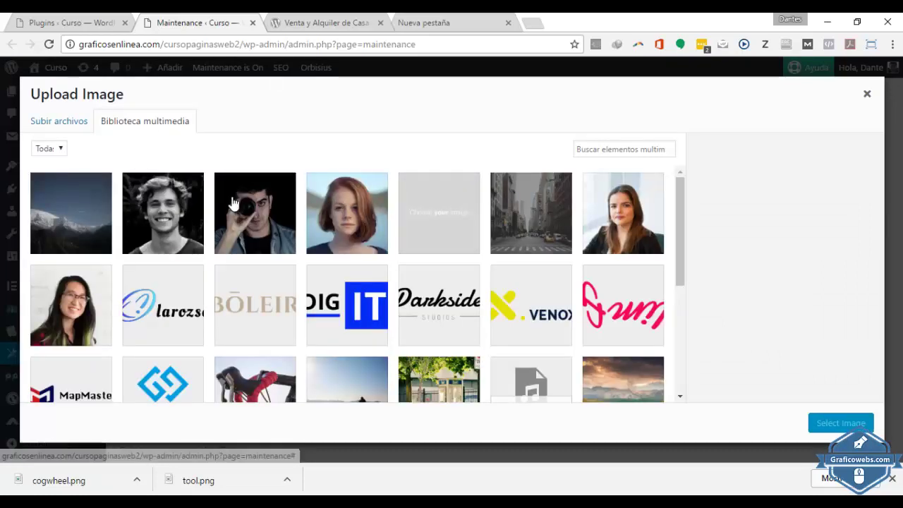
pyautogui.click(544, 216)
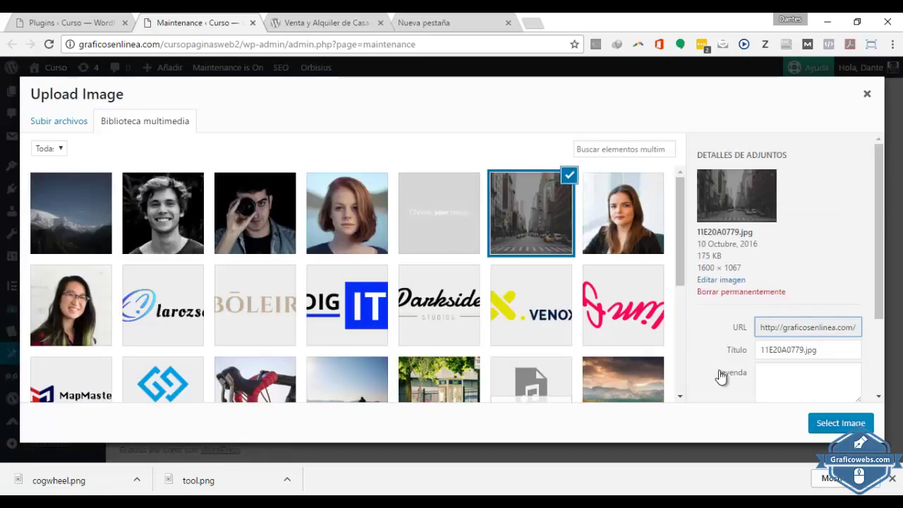
pyautogui.click(844, 425)
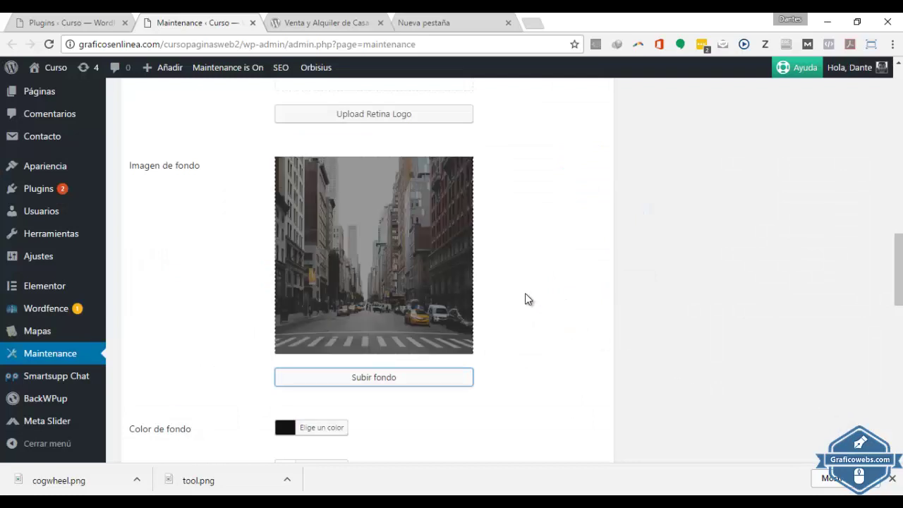
# Step: Examine the remaining settings through custom CSS and page exclusions, switching the "Mostrar barra admin" option off and back on
pyautogui.scroll(-6, 521, 292)
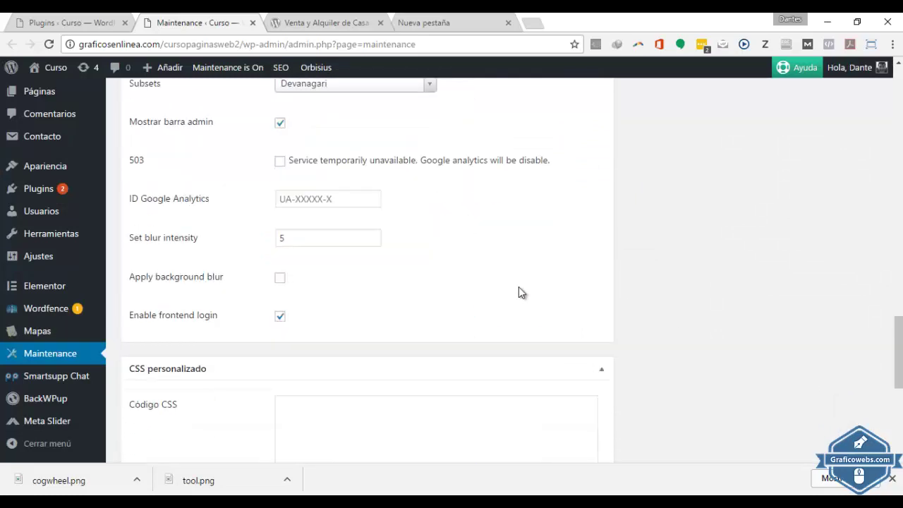
pyautogui.scroll(2, 519, 286)
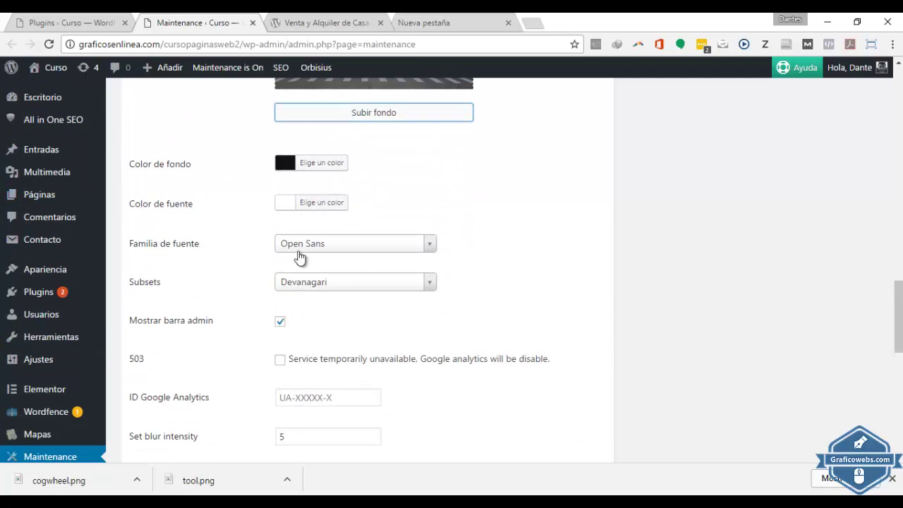
pyautogui.scroll(-1, 307, 266)
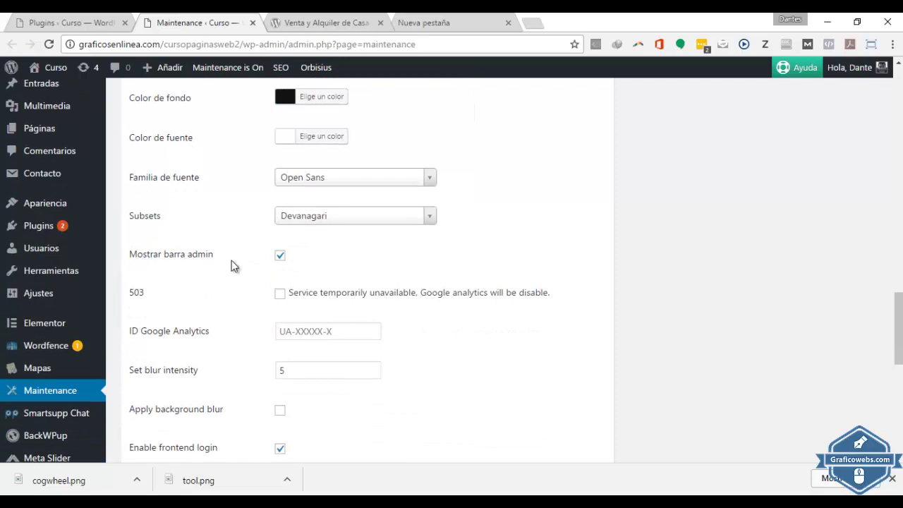
pyautogui.scroll(-1, 319, 266)
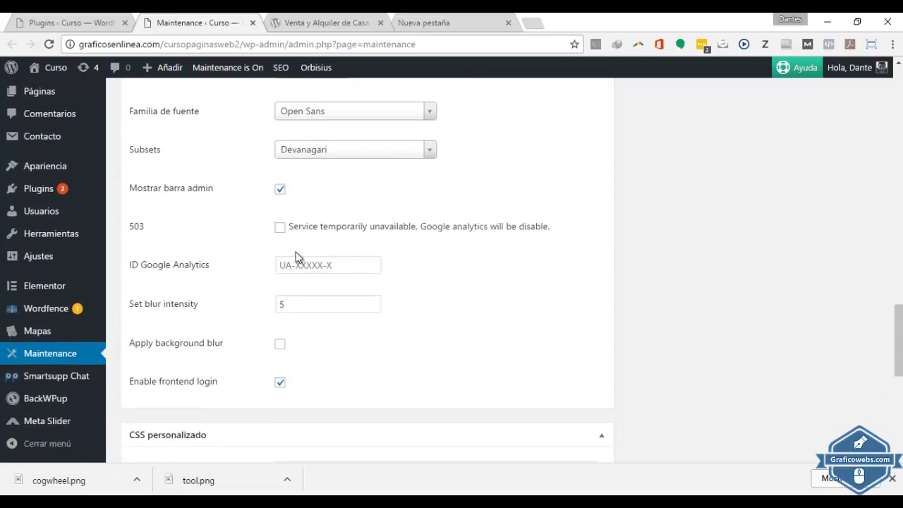
pyautogui.click(280, 192)
pyautogui.click(281, 192)
pyautogui.scroll(-3, 353, 272)
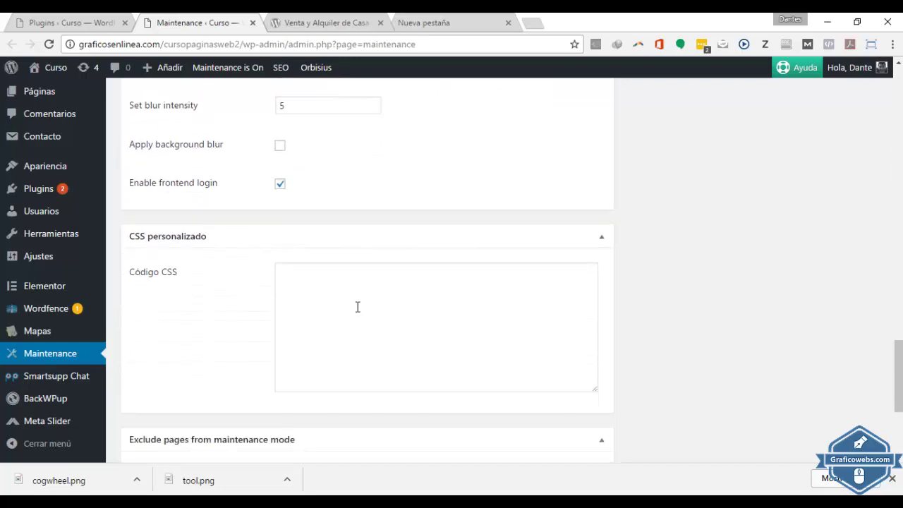
pyautogui.scroll(-2, 357, 307)
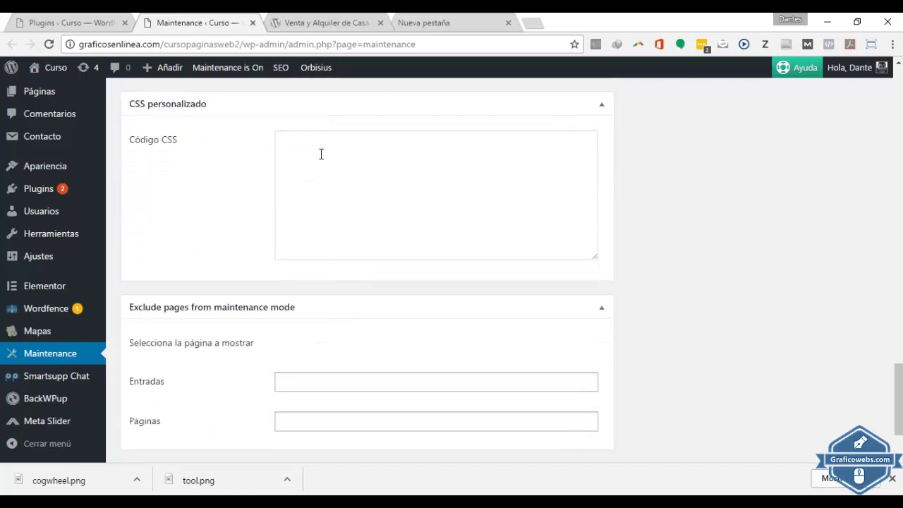
pyautogui.scroll(-1, 359, 231)
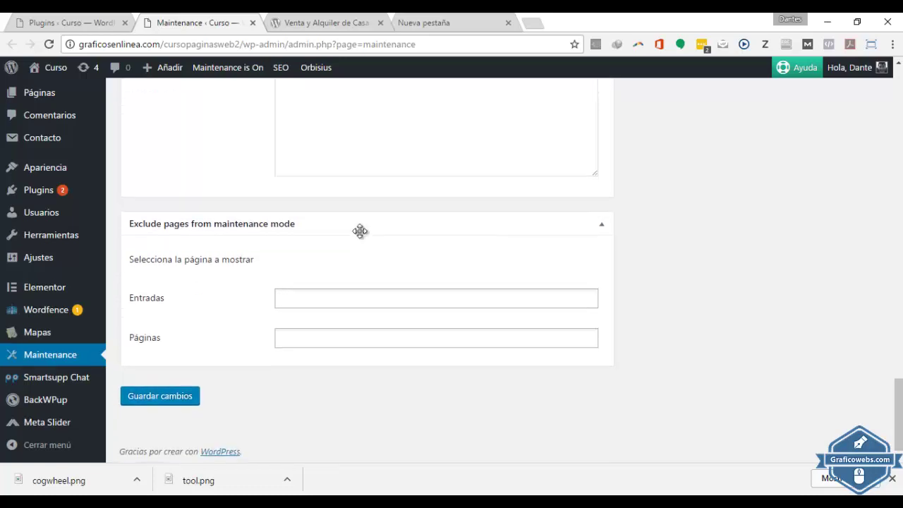
# Step: Set the maintenance page's logo to the larozse.png image from the media library
pyautogui.scroll(2, 359, 232)
pyautogui.scroll(-2, 359, 230)
pyautogui.scroll(8, 359, 230)
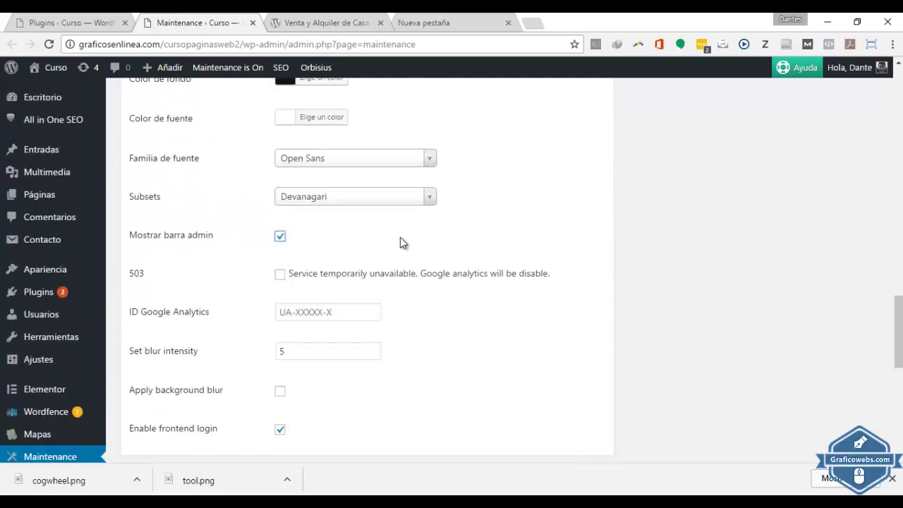
pyautogui.moveTo(898, 332); pyautogui.dragTo(899, 139)
pyautogui.scroll(-2, 409, 332)
pyautogui.scroll(-12, 400, 348)
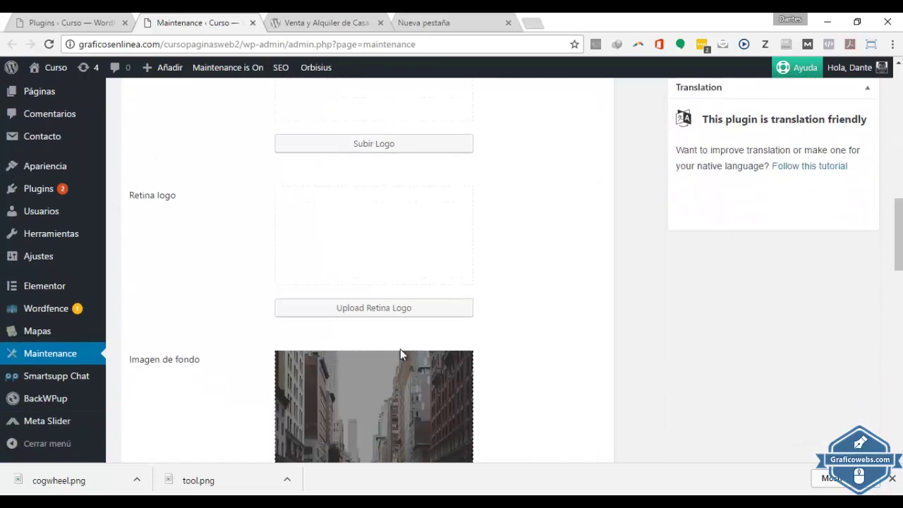
pyautogui.scroll(6, 400, 349)
pyautogui.scroll(5, 400, 348)
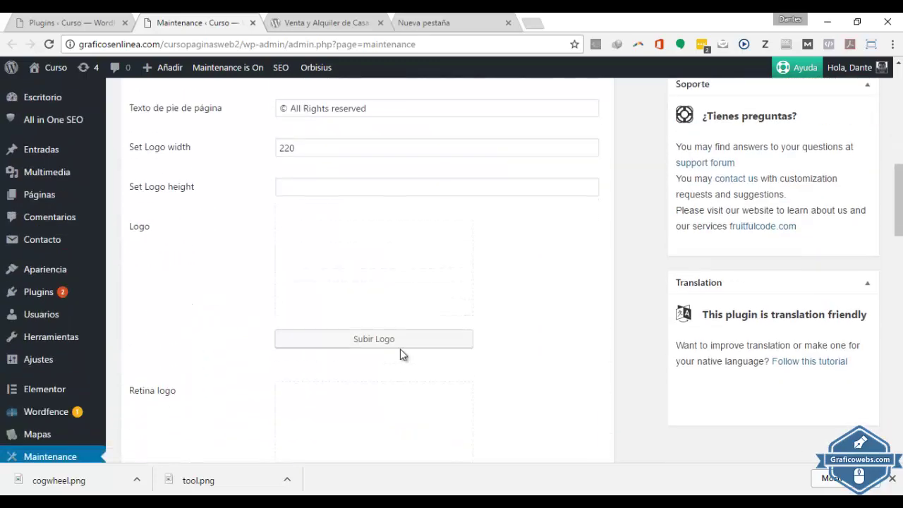
pyautogui.click(385, 347)
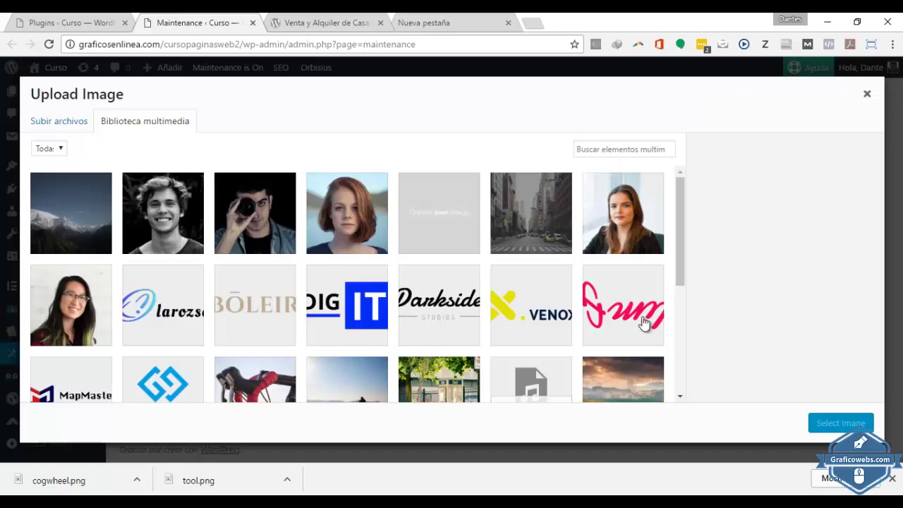
pyautogui.click(197, 320)
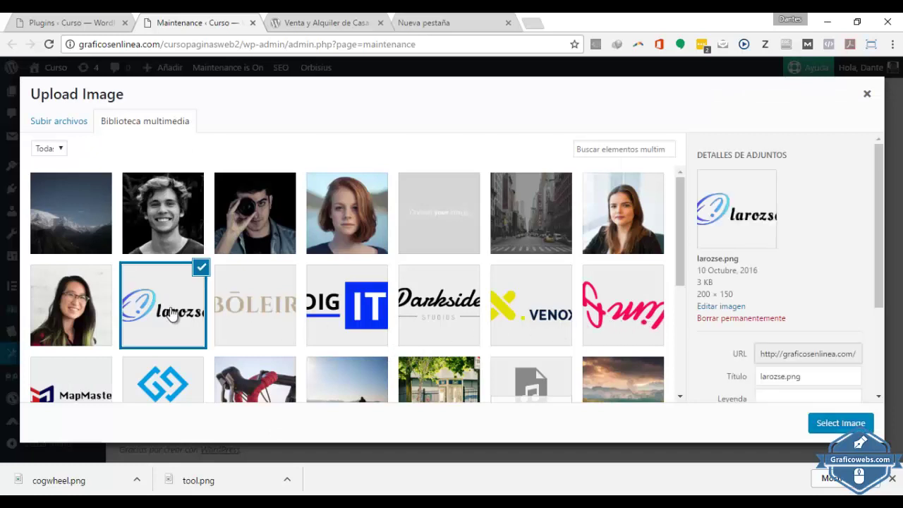
pyautogui.click(841, 423)
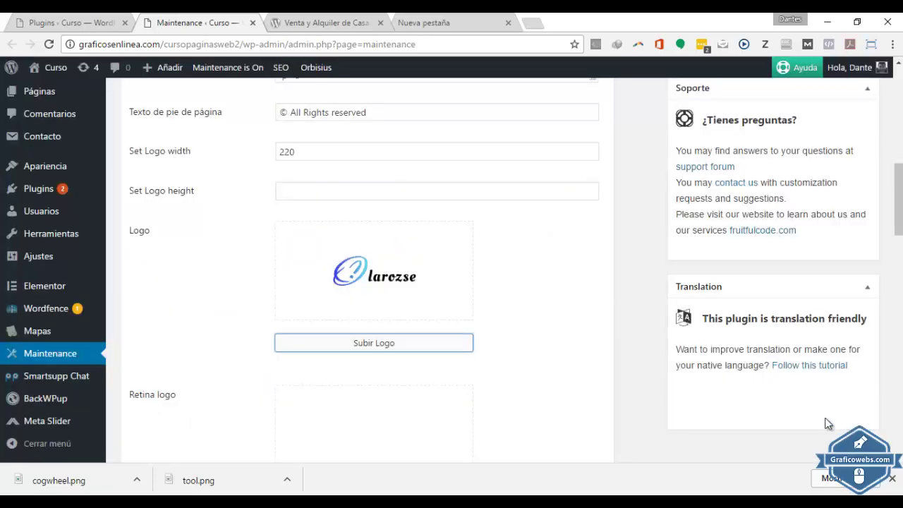
# Step: Save the changed Maintenance plugin settings, including the new logo, texts and background image
pyautogui.scroll(-5, 568, 329)
pyautogui.scroll(-10, 568, 329)
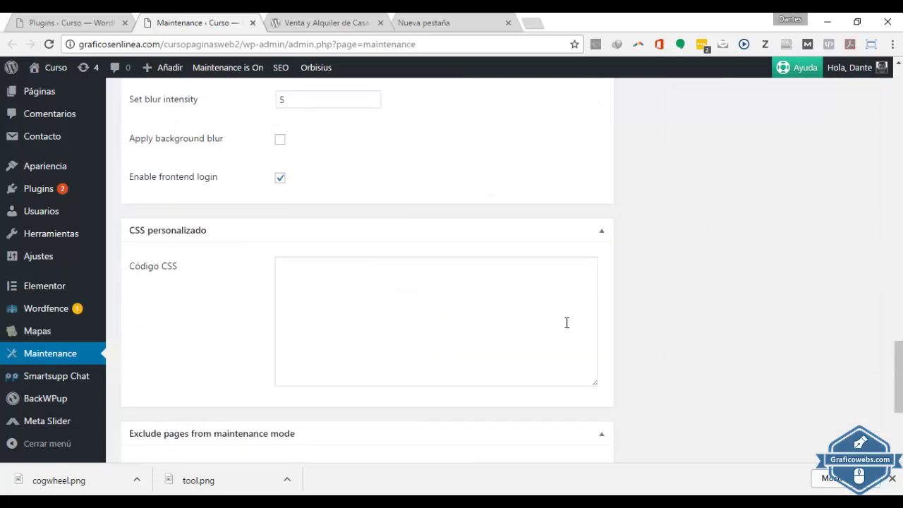
pyautogui.click(172, 395)
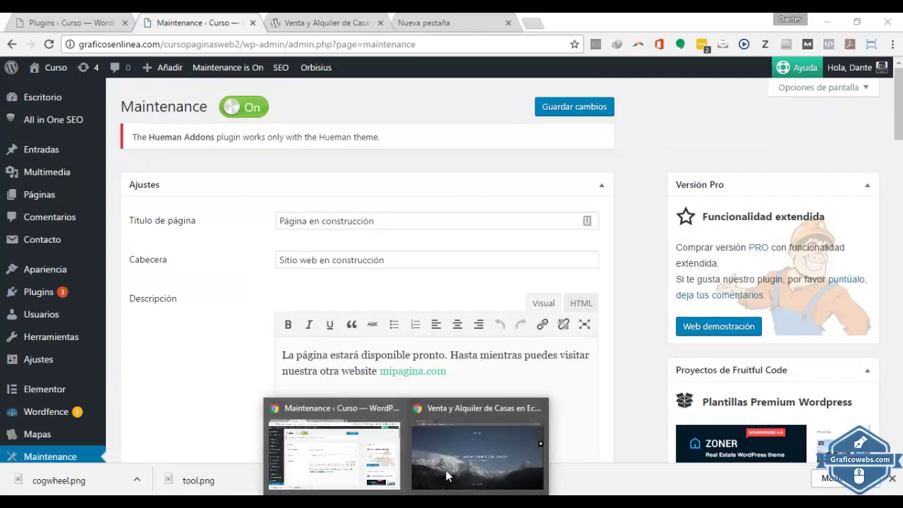
# Step: Switch to the incognito browser window and reload graficosenlinea.com/cursopaginasweb2/ to check the visitor's view of the maintenance page
pyautogui.click(465, 450)
pyautogui.click(331, 46)
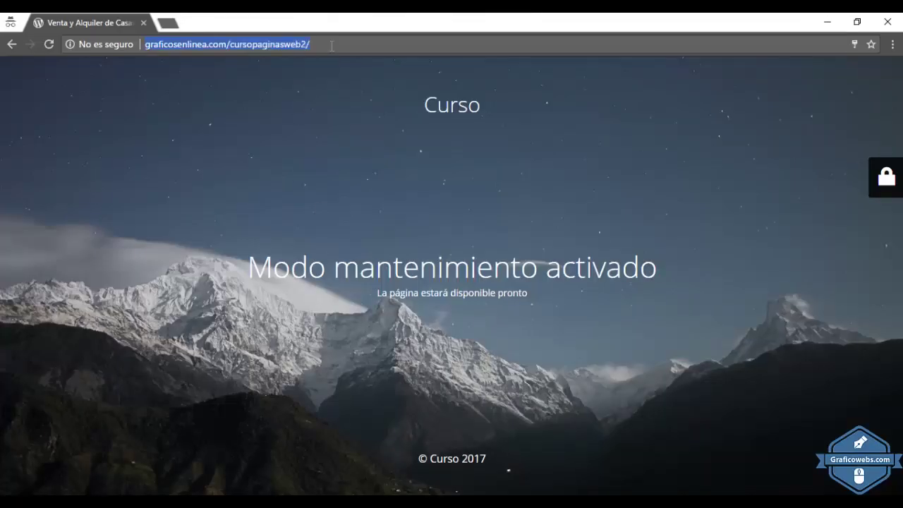
pyautogui.press('Return')
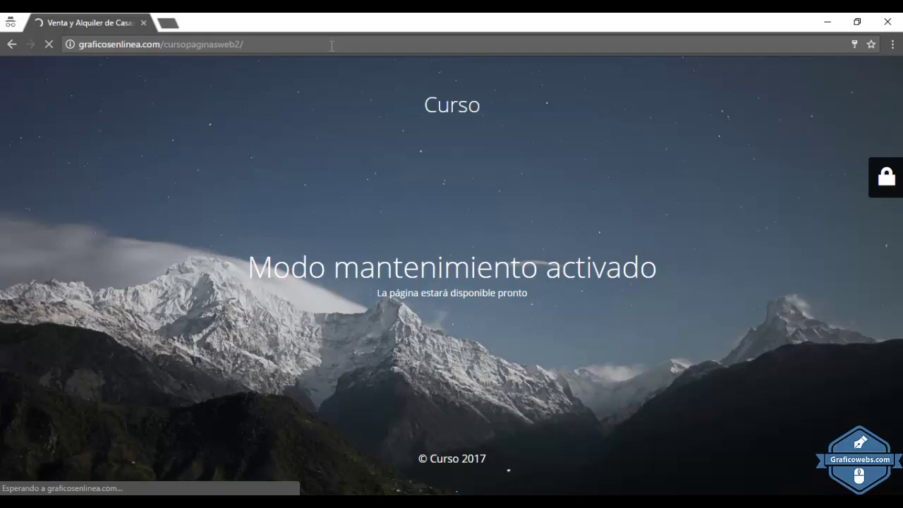